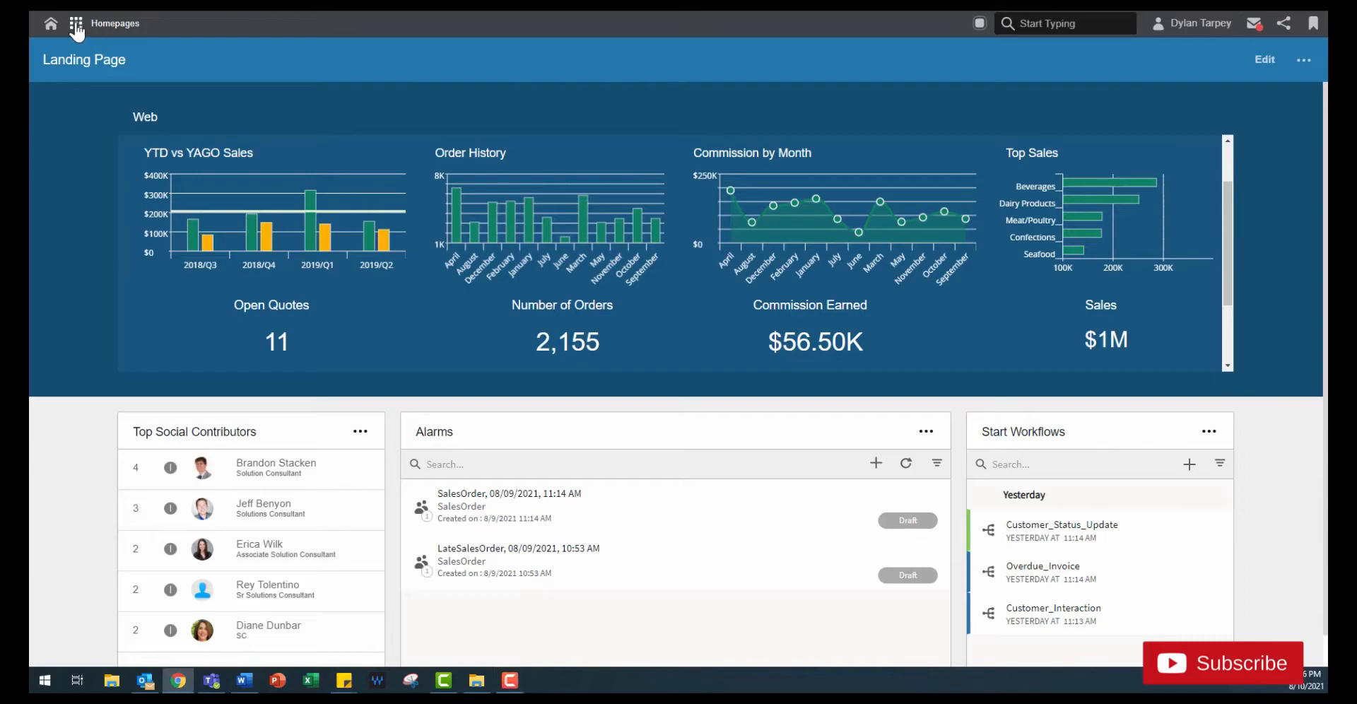
Switch to Analytics and open the Sales dashboards from the Infor CloudSuite Distribution home page.
click(106, 187)
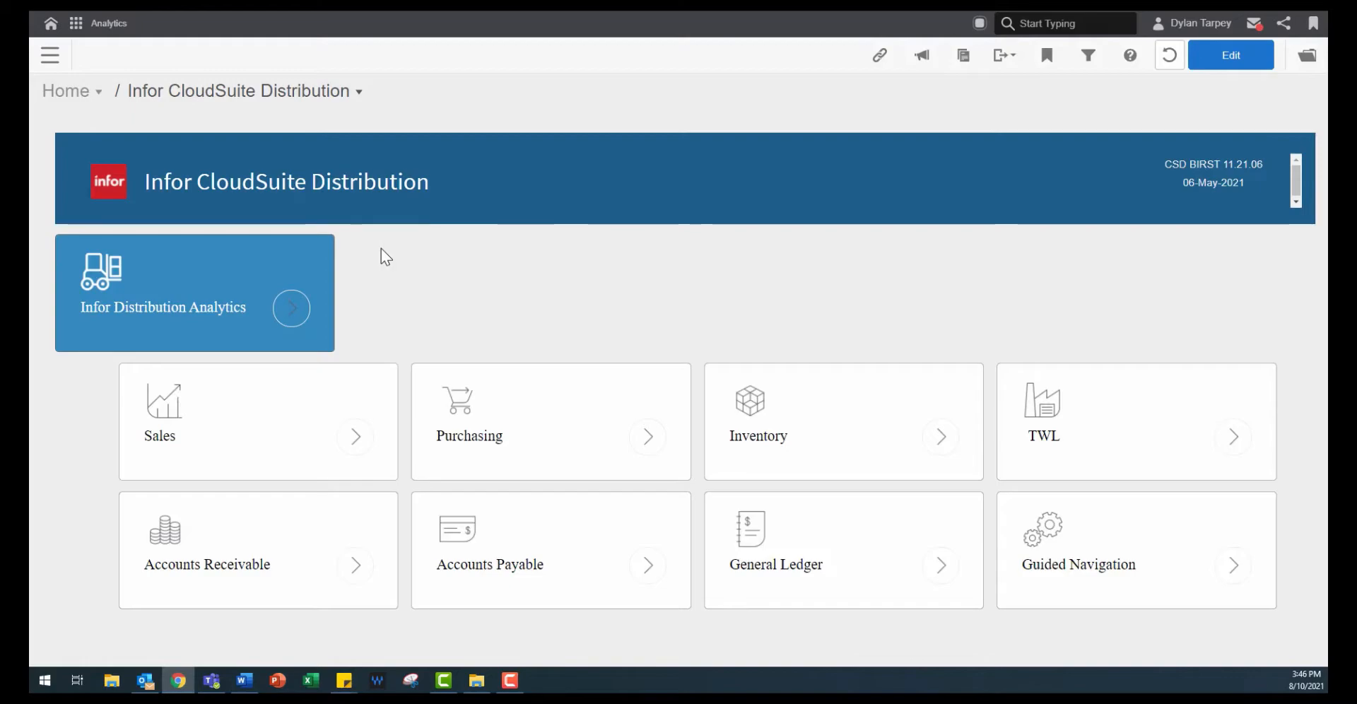
click(85, 99)
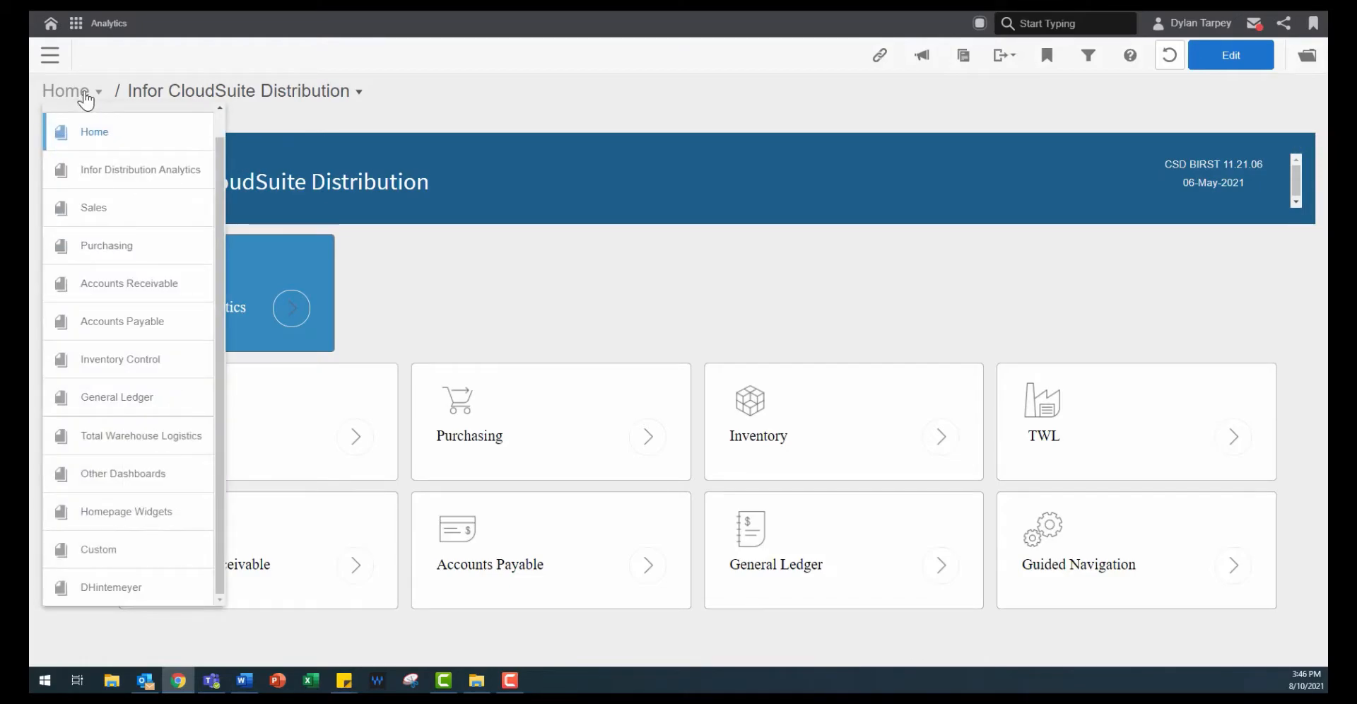
click(473, 265)
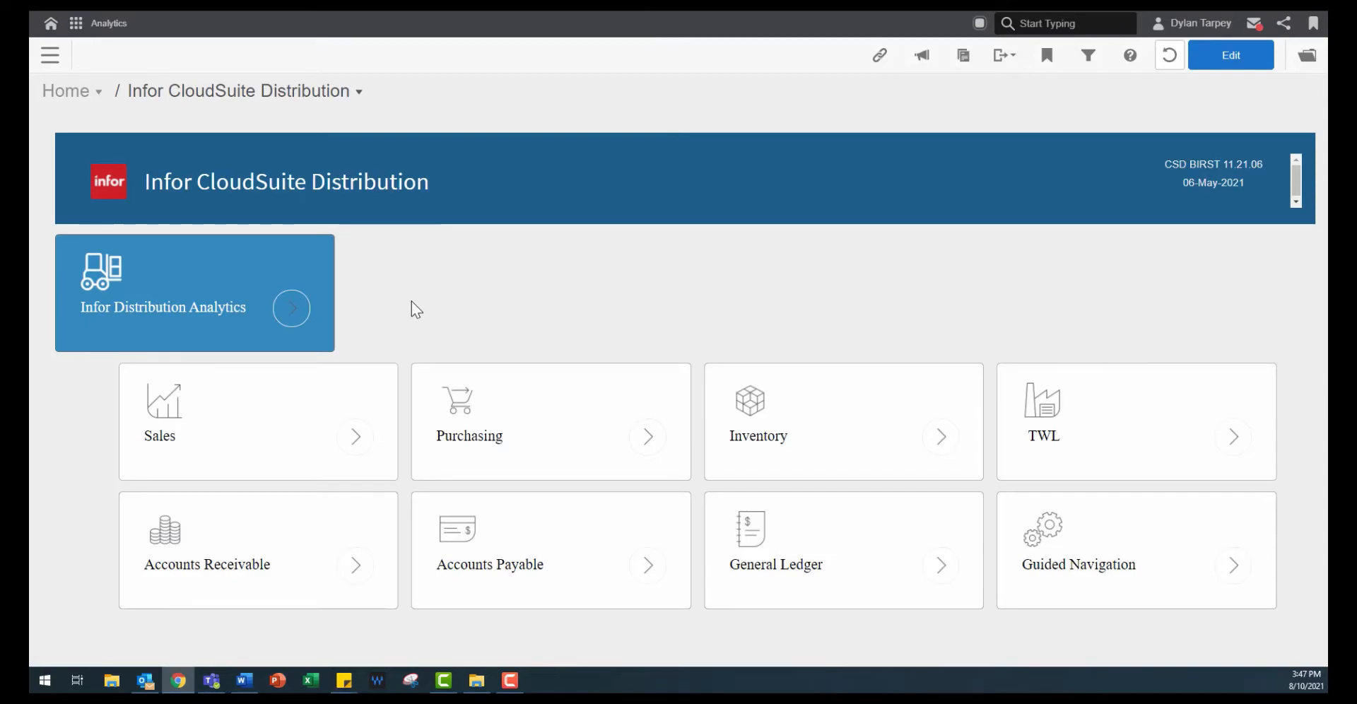
click(275, 410)
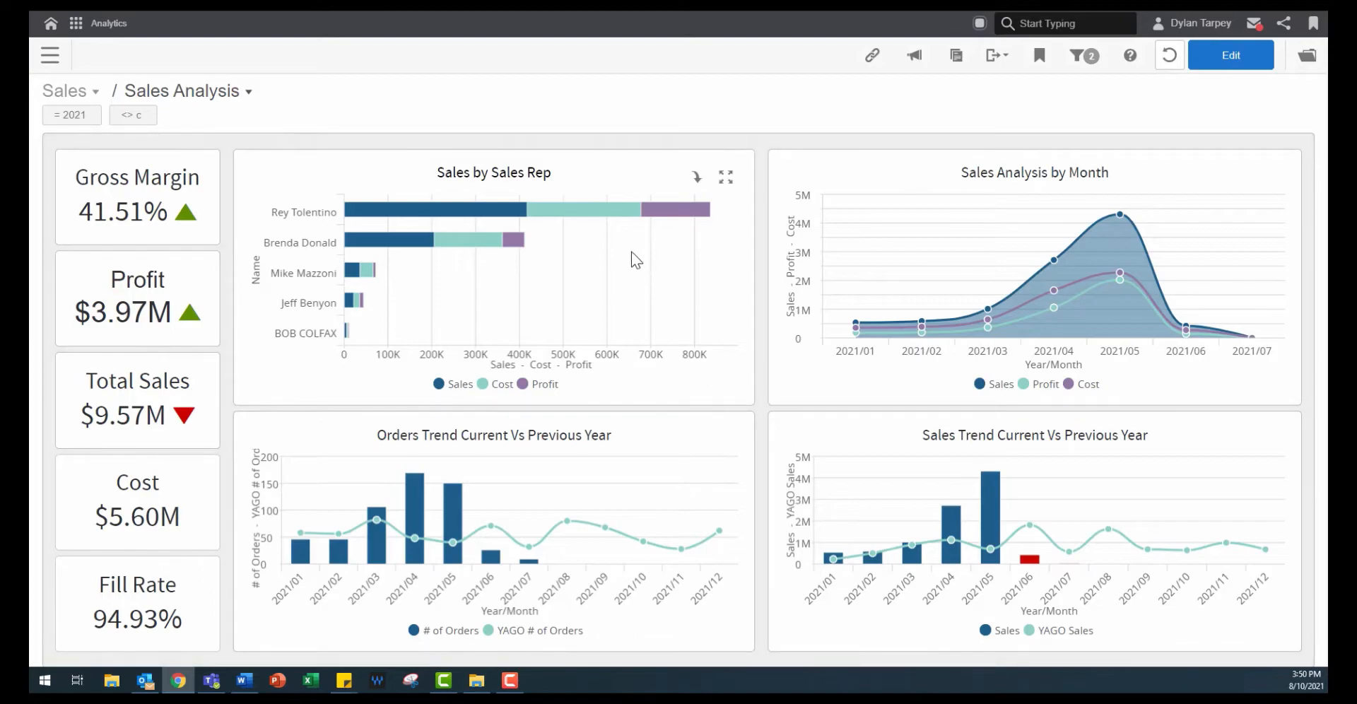
Filter the Sales Analysis dashboard to the second sales rep listed in the Sales by Sales Rep chart.
drag(616, 229, 357, 256)
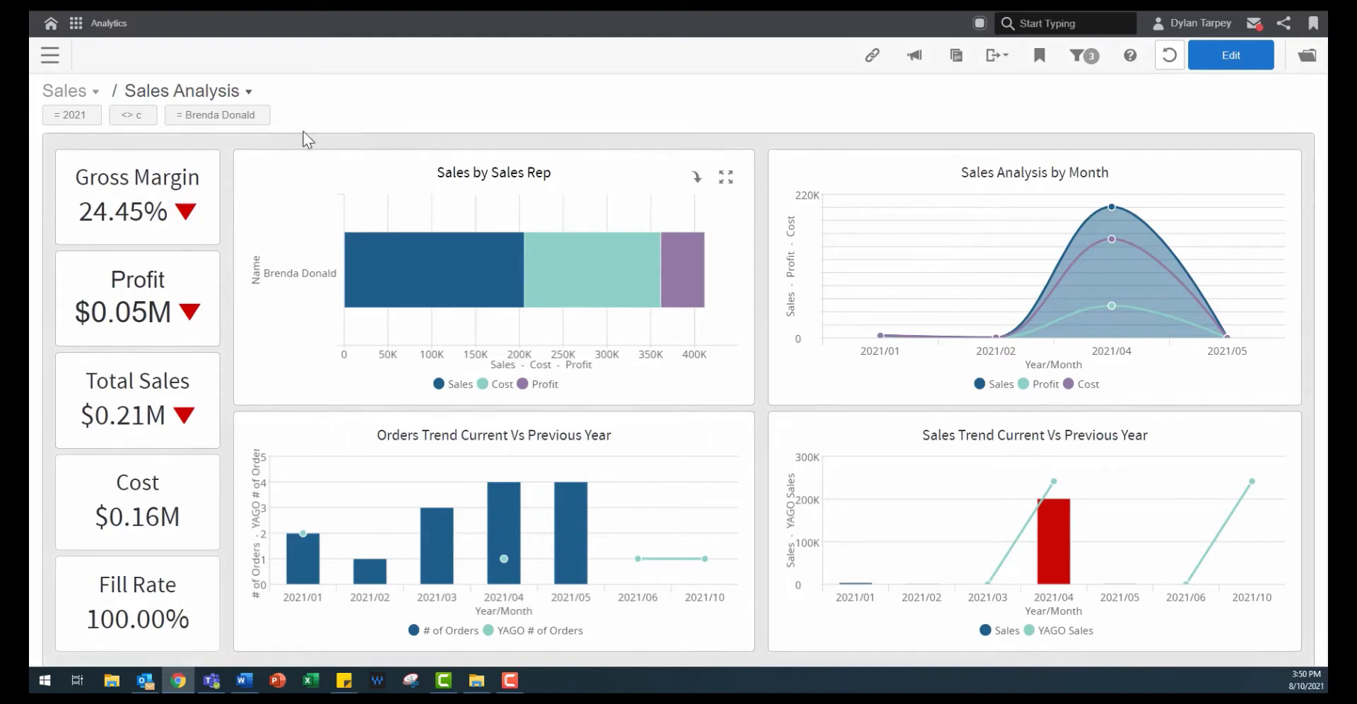
mouse_move(211, 126)
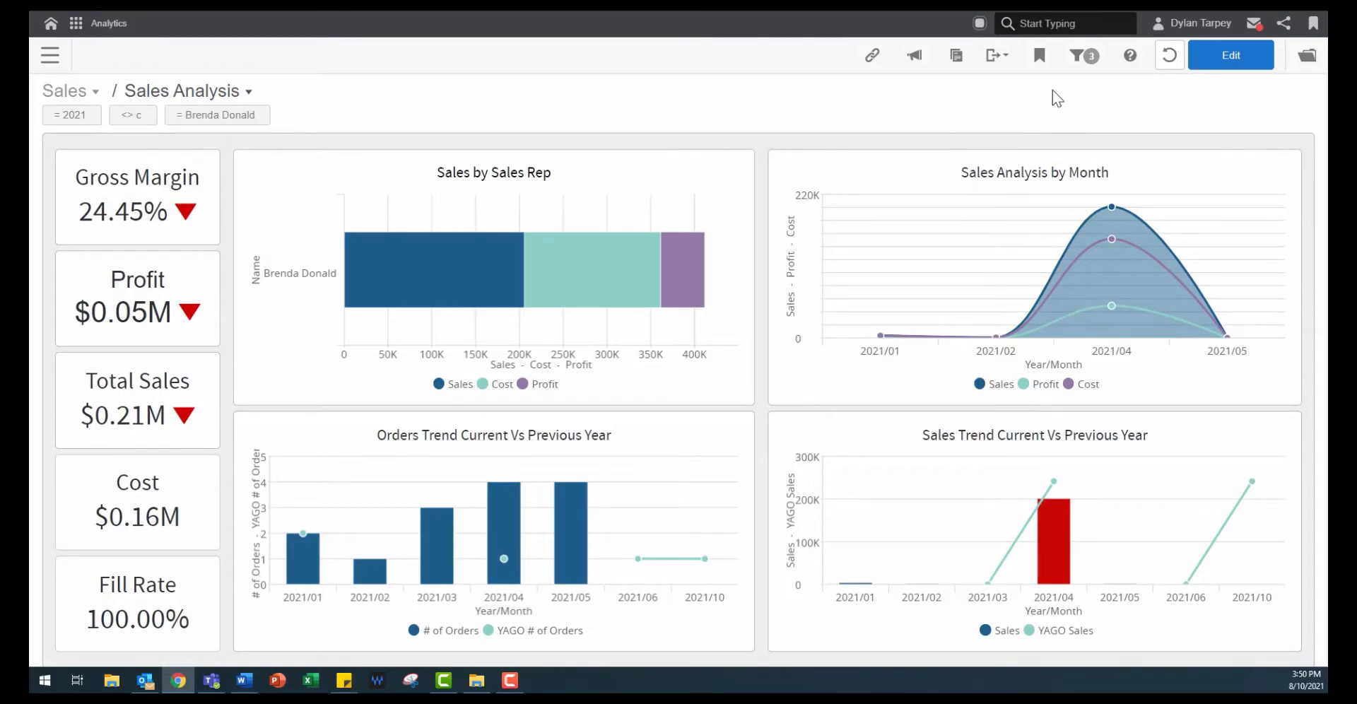
Turn off the Outside Salesrep Name filter, review the remaining available filters, and close the filter list.
click(1073, 61)
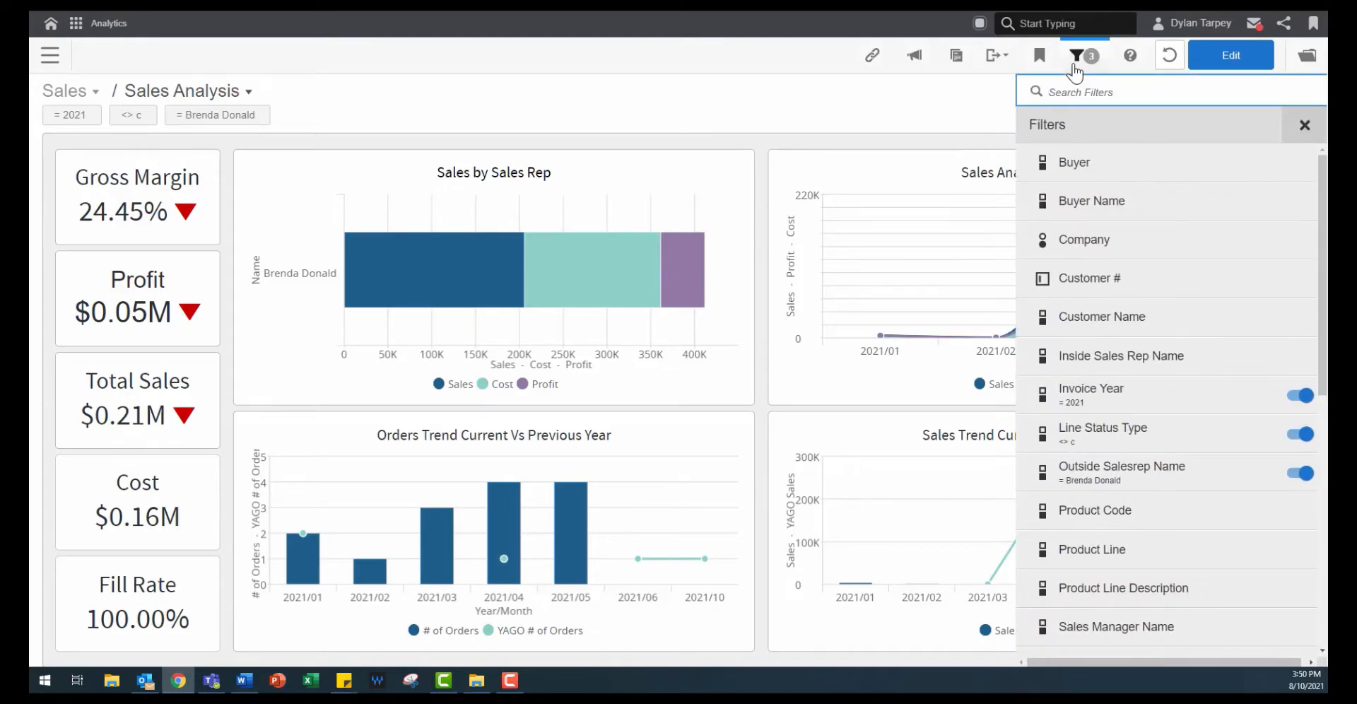
scroll(1198, 205, down, 1)
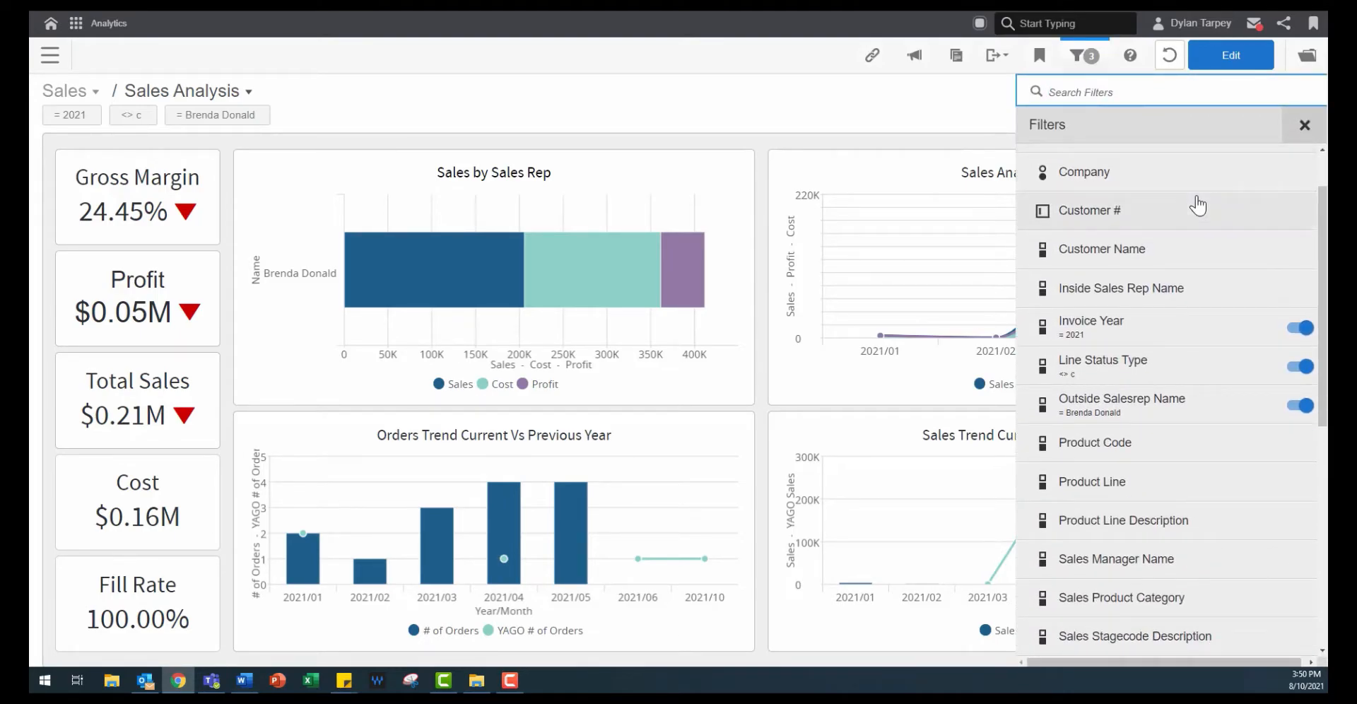
scroll(1199, 206, down, 2)
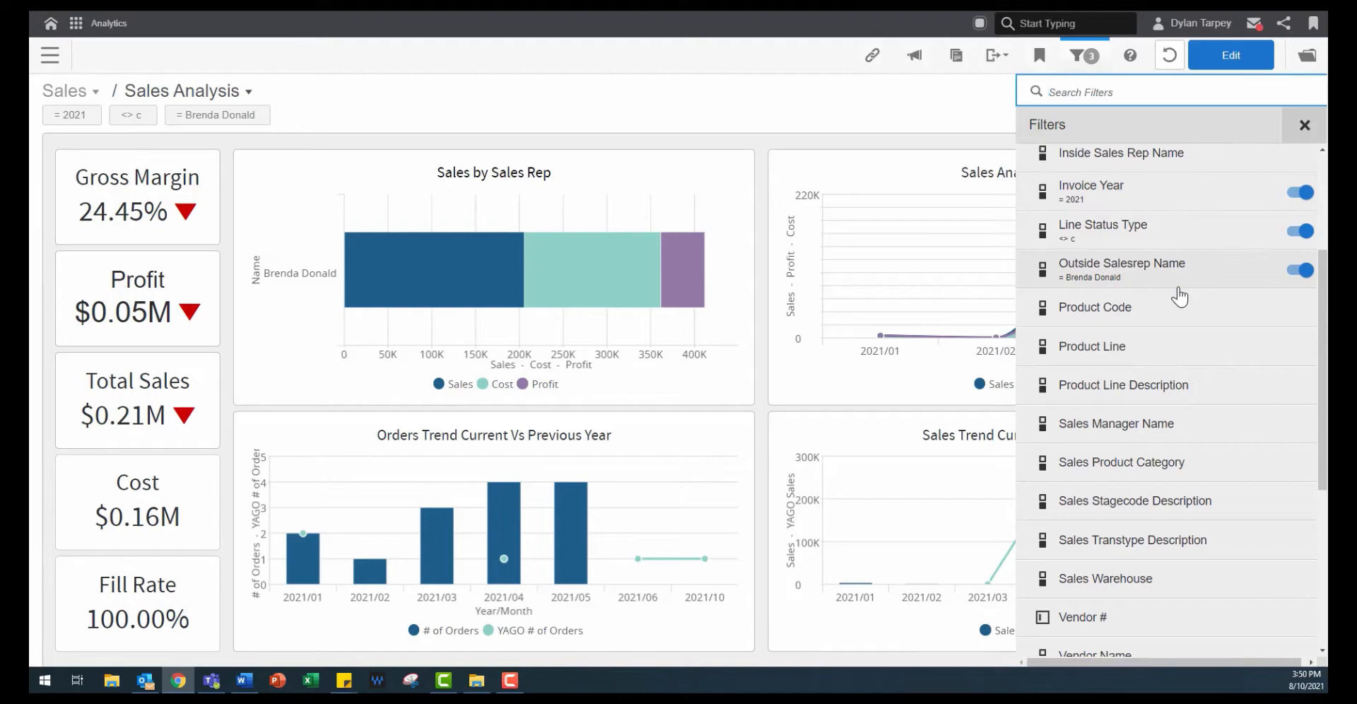
click(1301, 270)
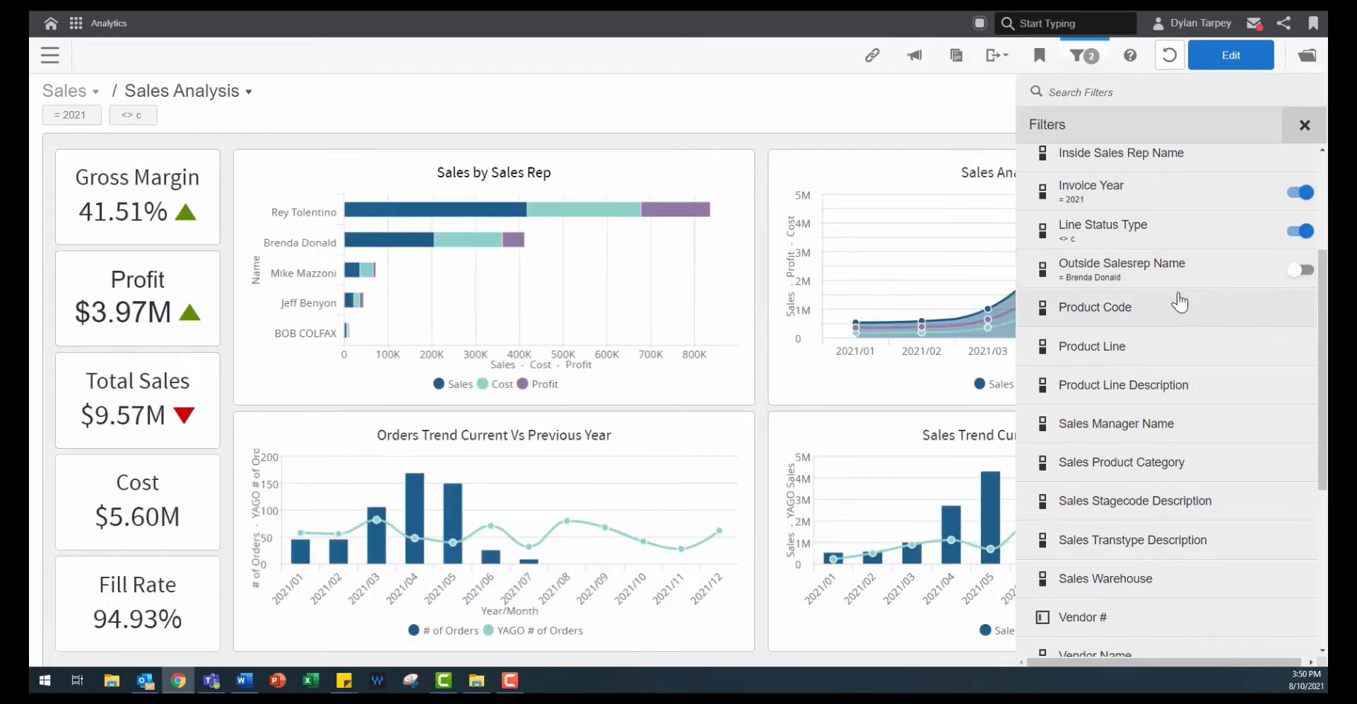
scroll(1182, 304, down, 1)
scroll(1179, 311, down, 1)
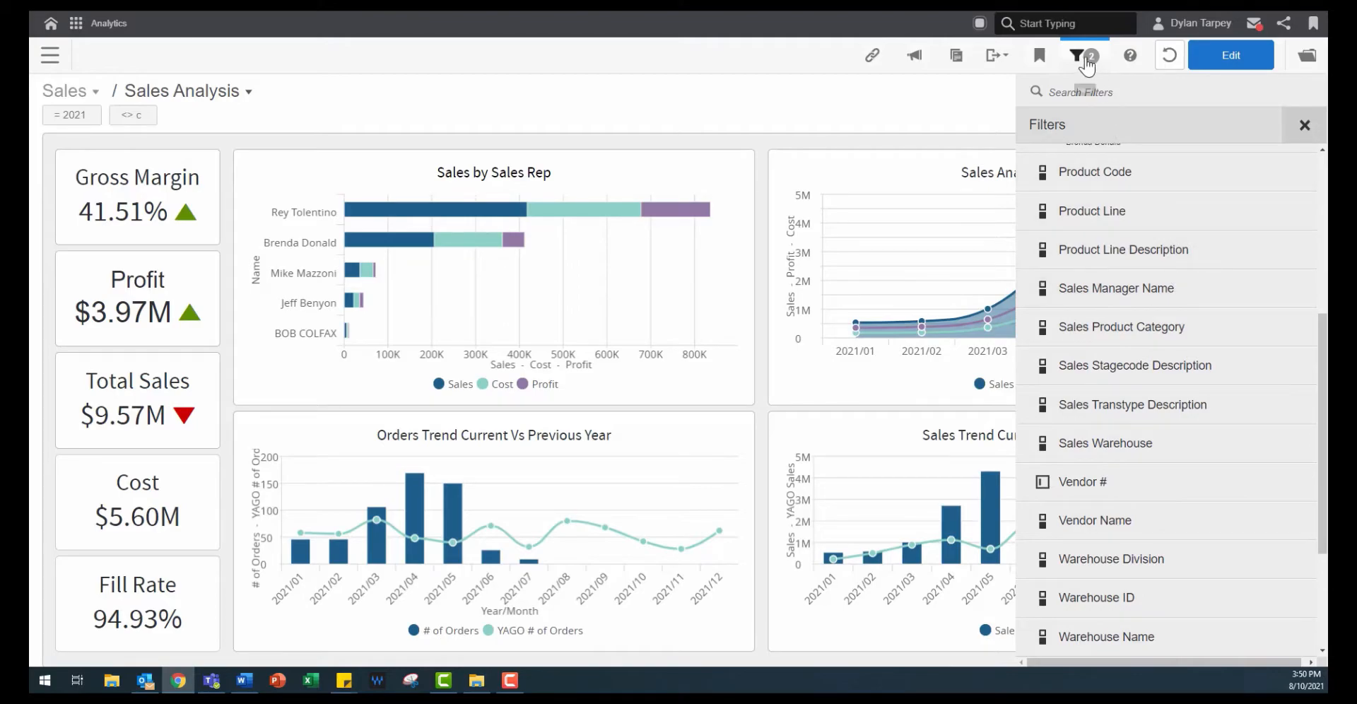
click(1087, 62)
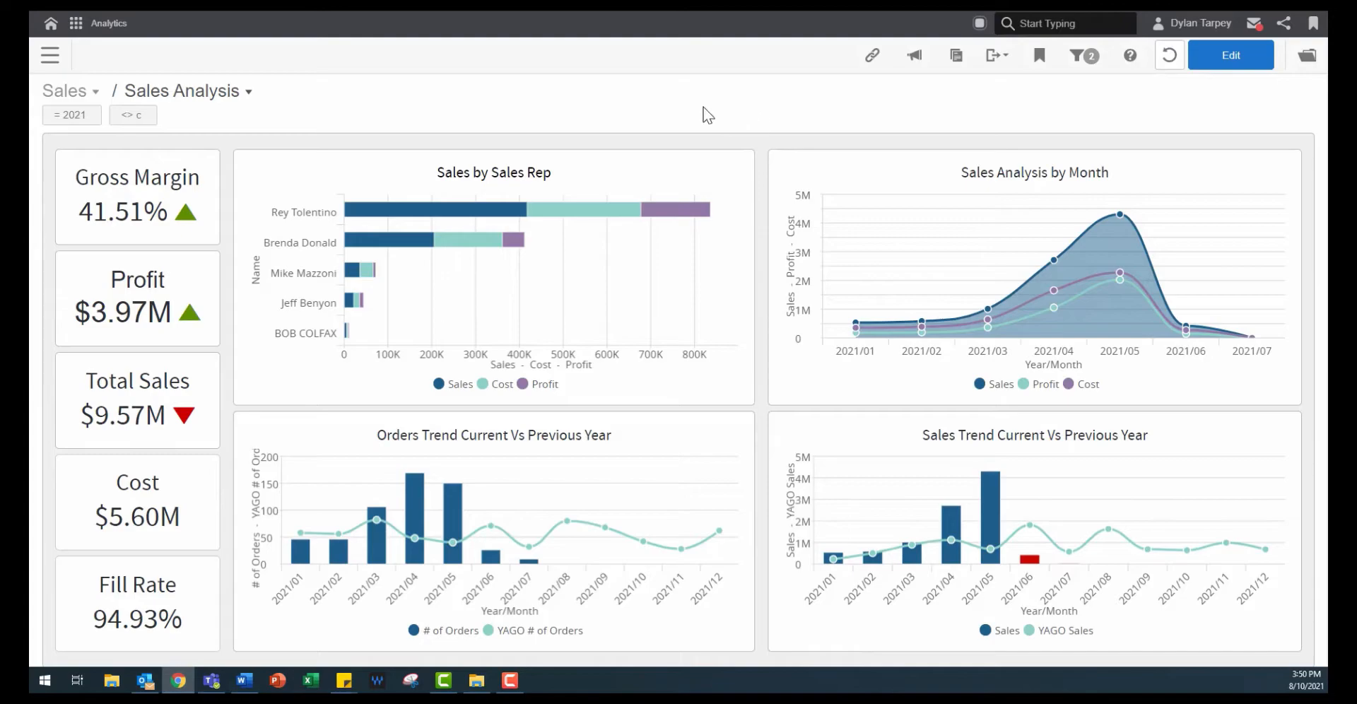
Open the Fill Rate Analysis dashboard within the Sales collection.
click(235, 92)
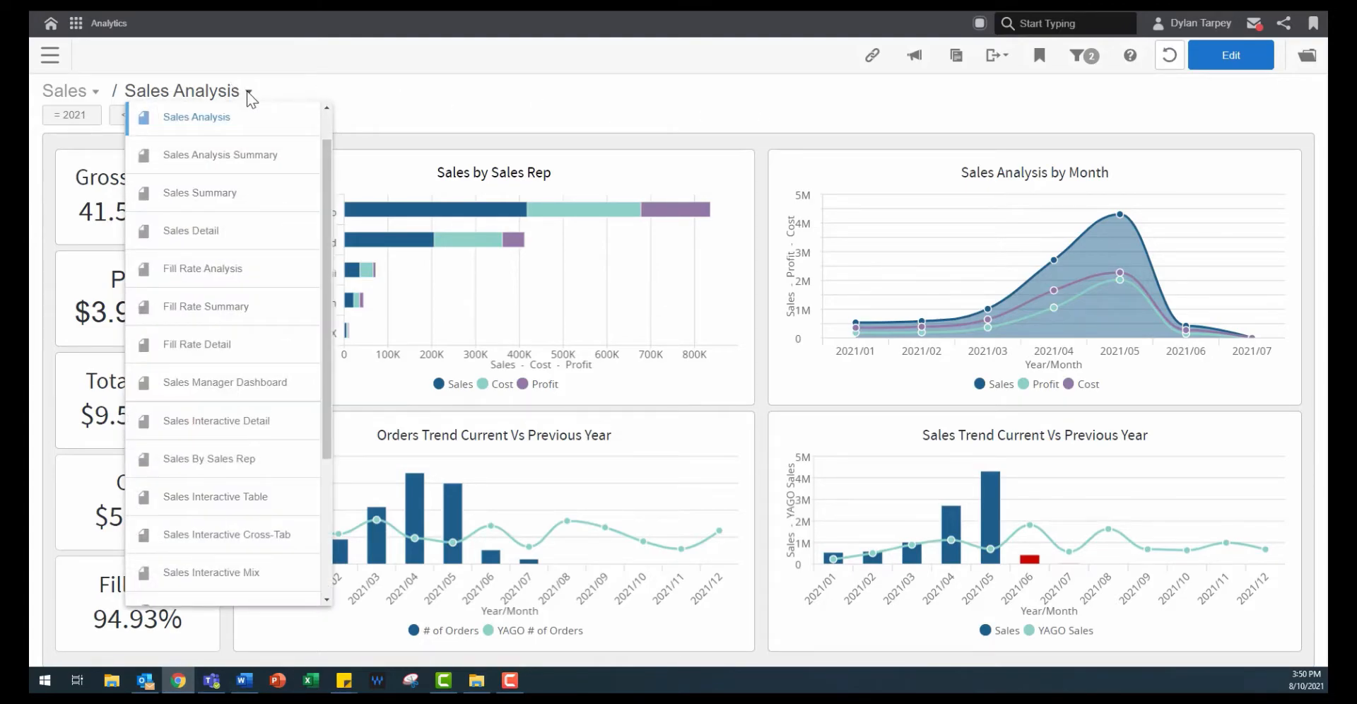
click(244, 270)
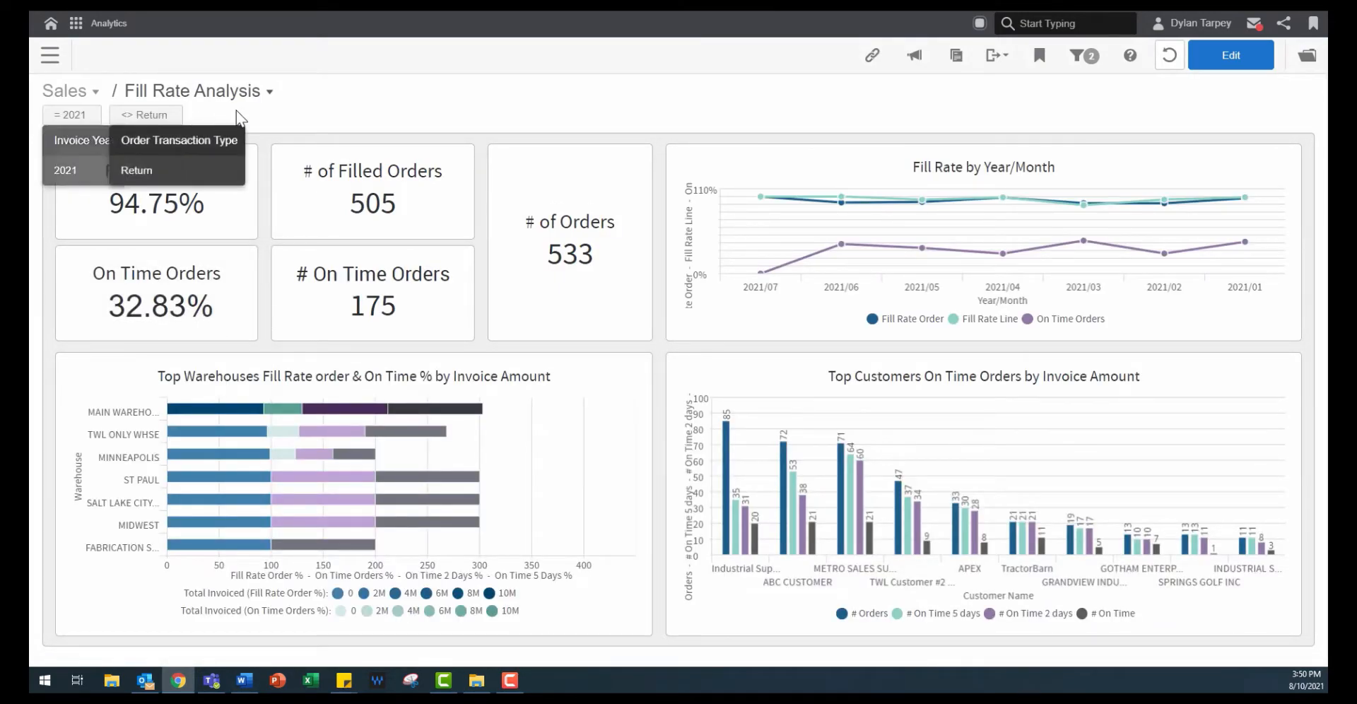
Examine the drill-across link on the # of Orders tile and the filters available for the Fill Rate Analysis dashboard.
click(555, 297)
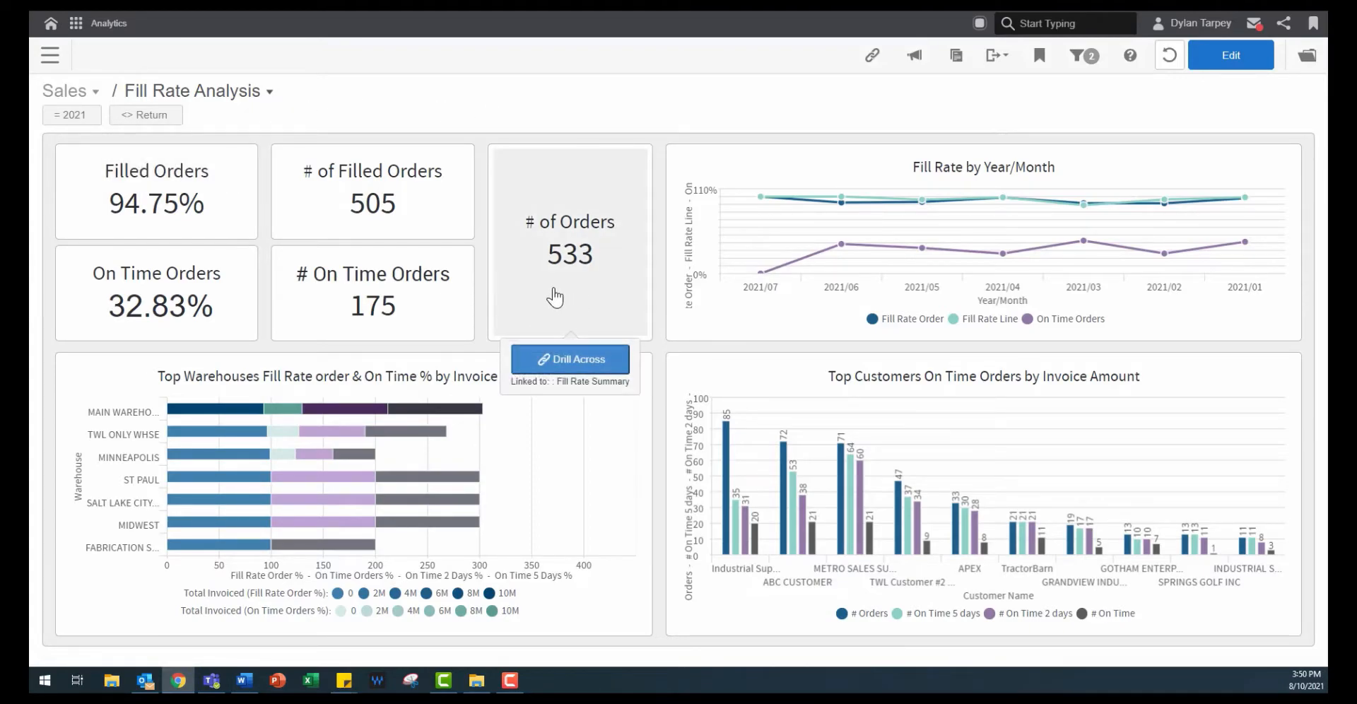
click(150, 226)
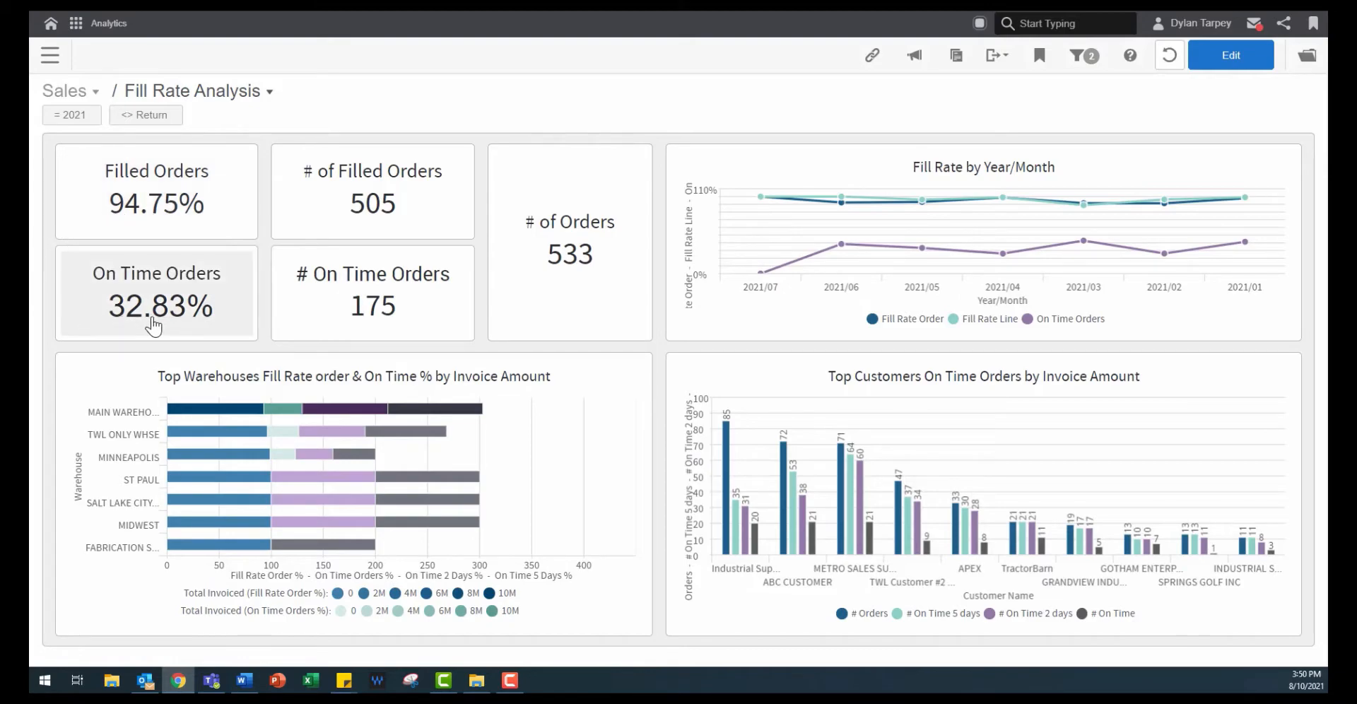
click(198, 331)
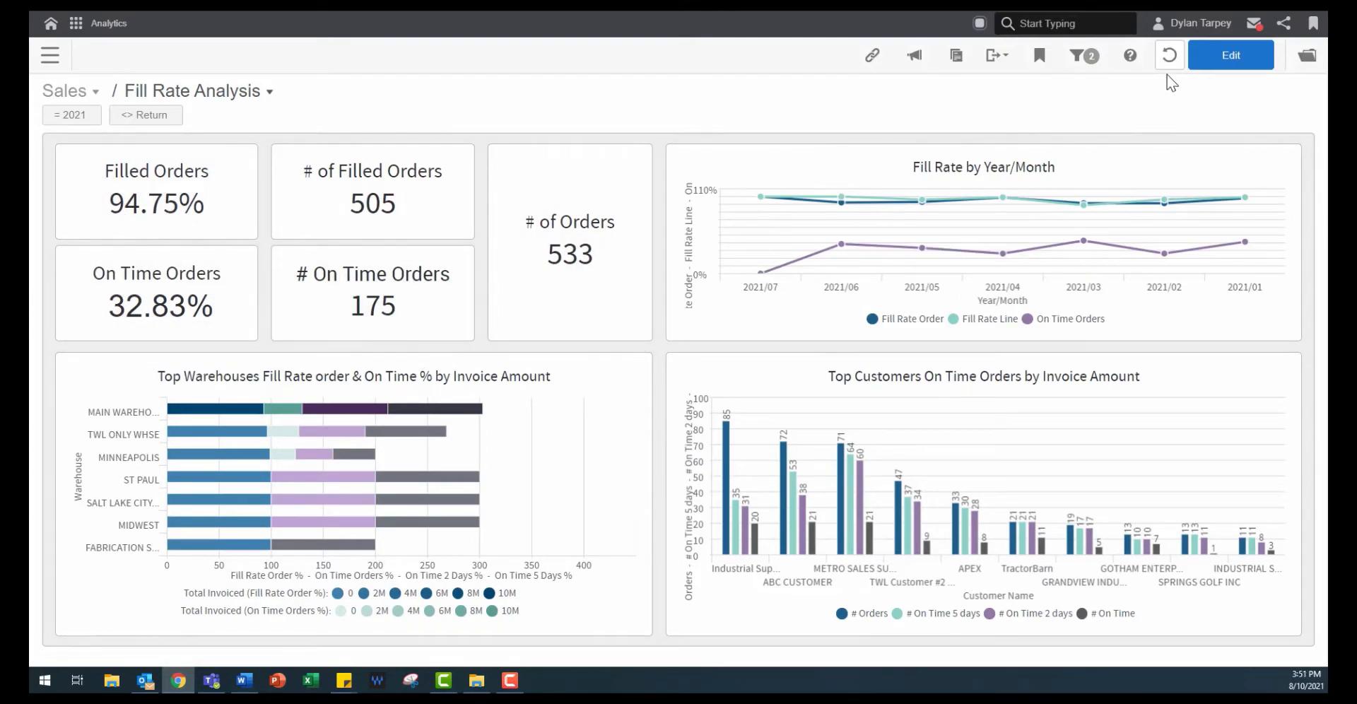
click(1087, 71)
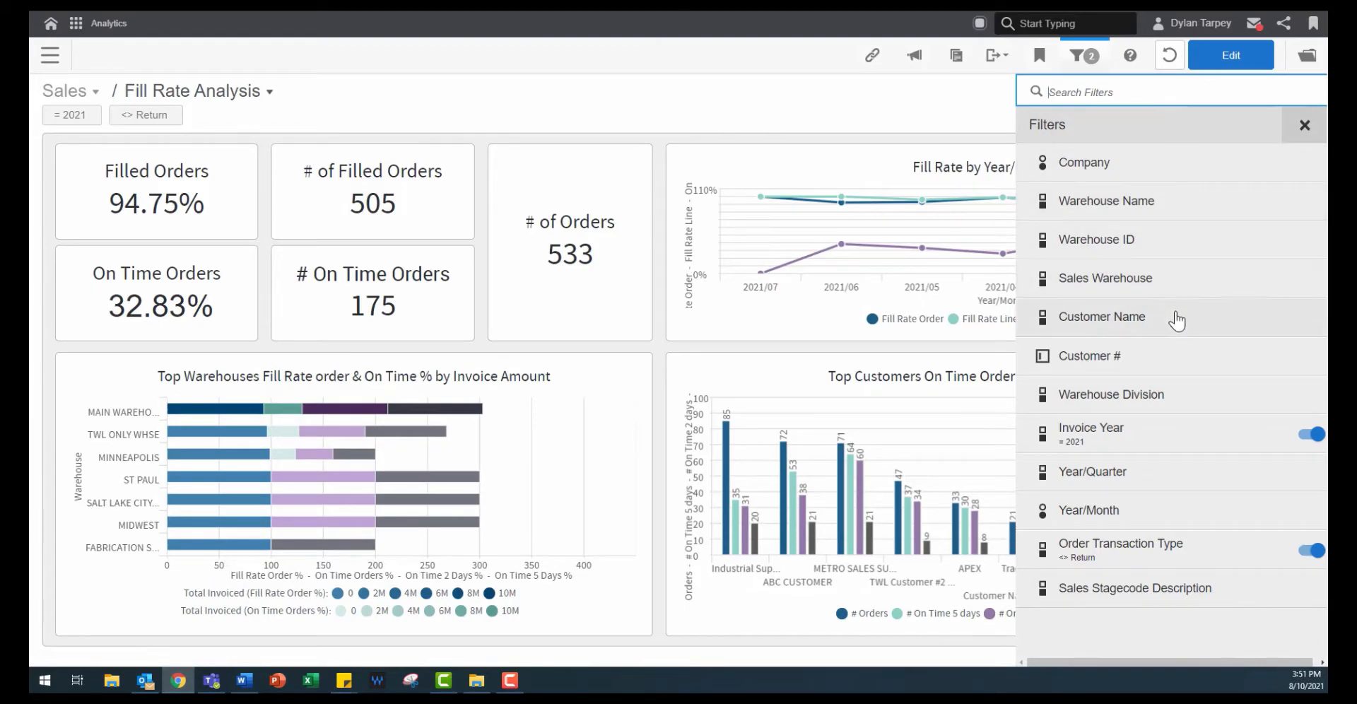
click(1084, 55)
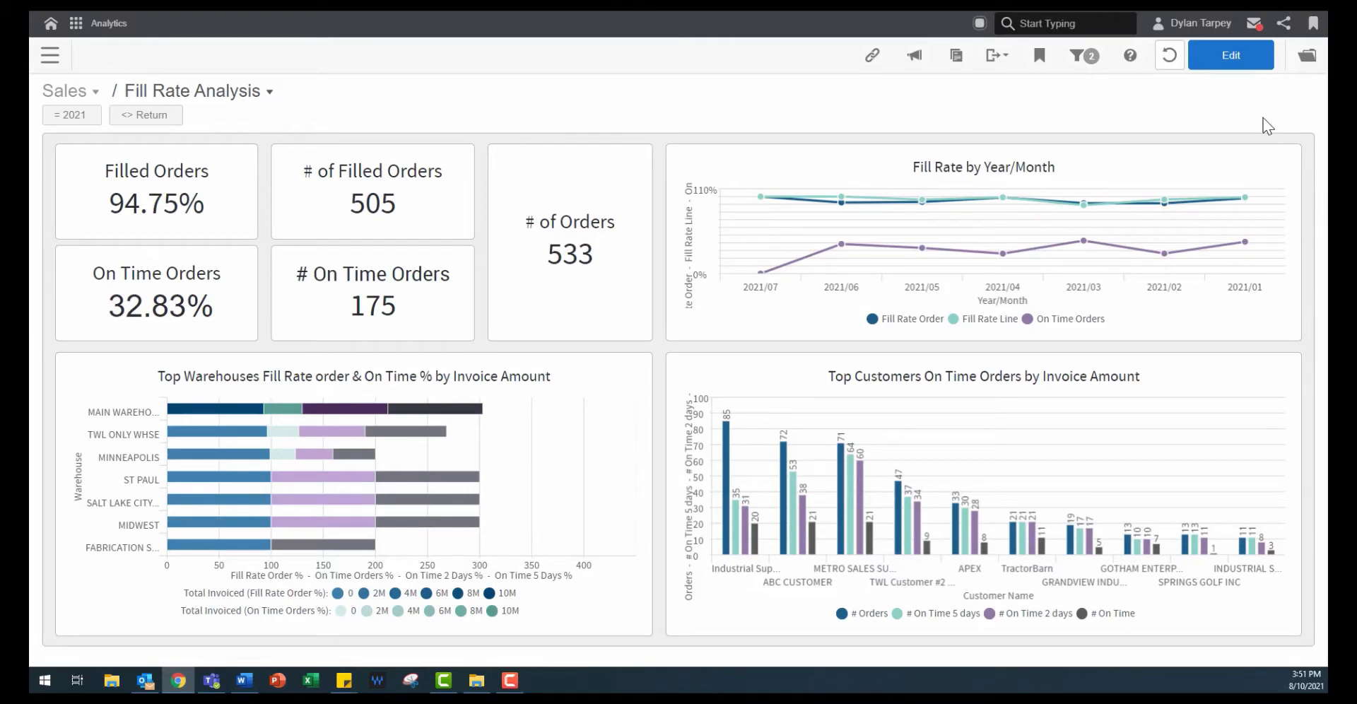
Maximize the Fill Rate by Year/Month chart and change its view to a table.
click(1273, 172)
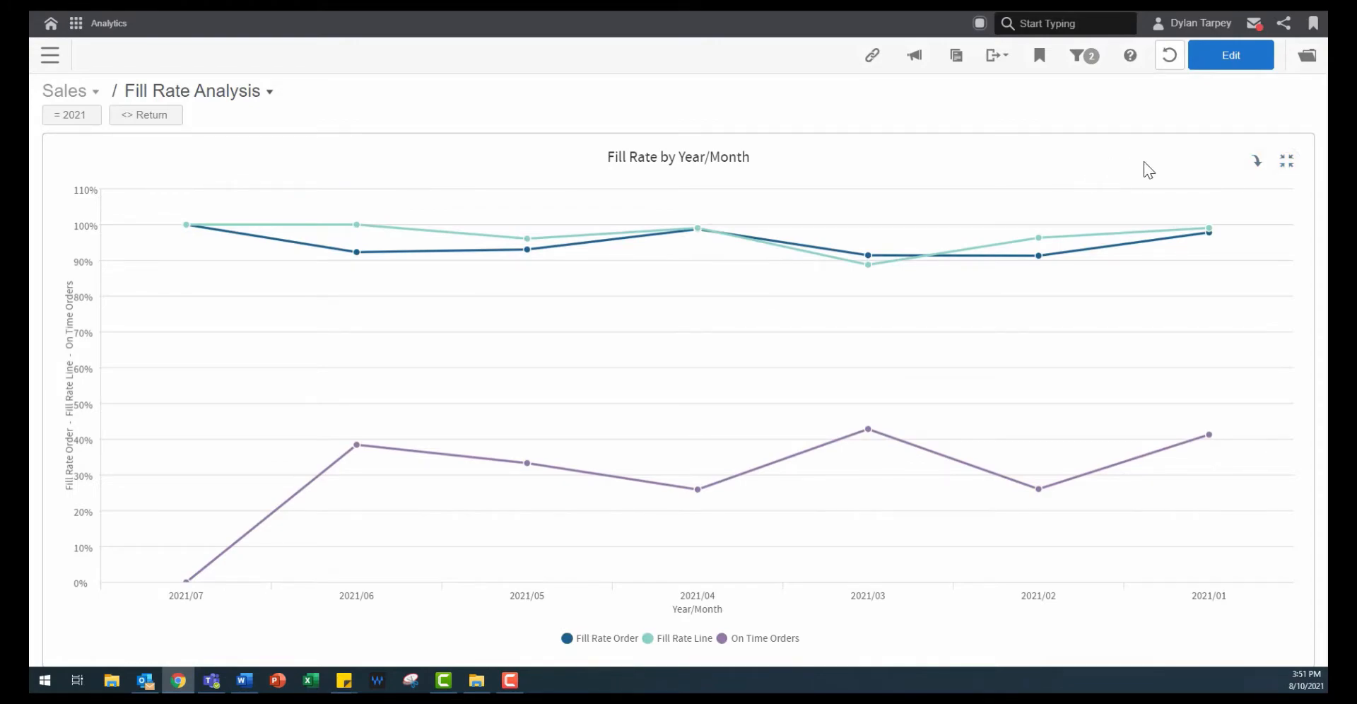
click(1257, 165)
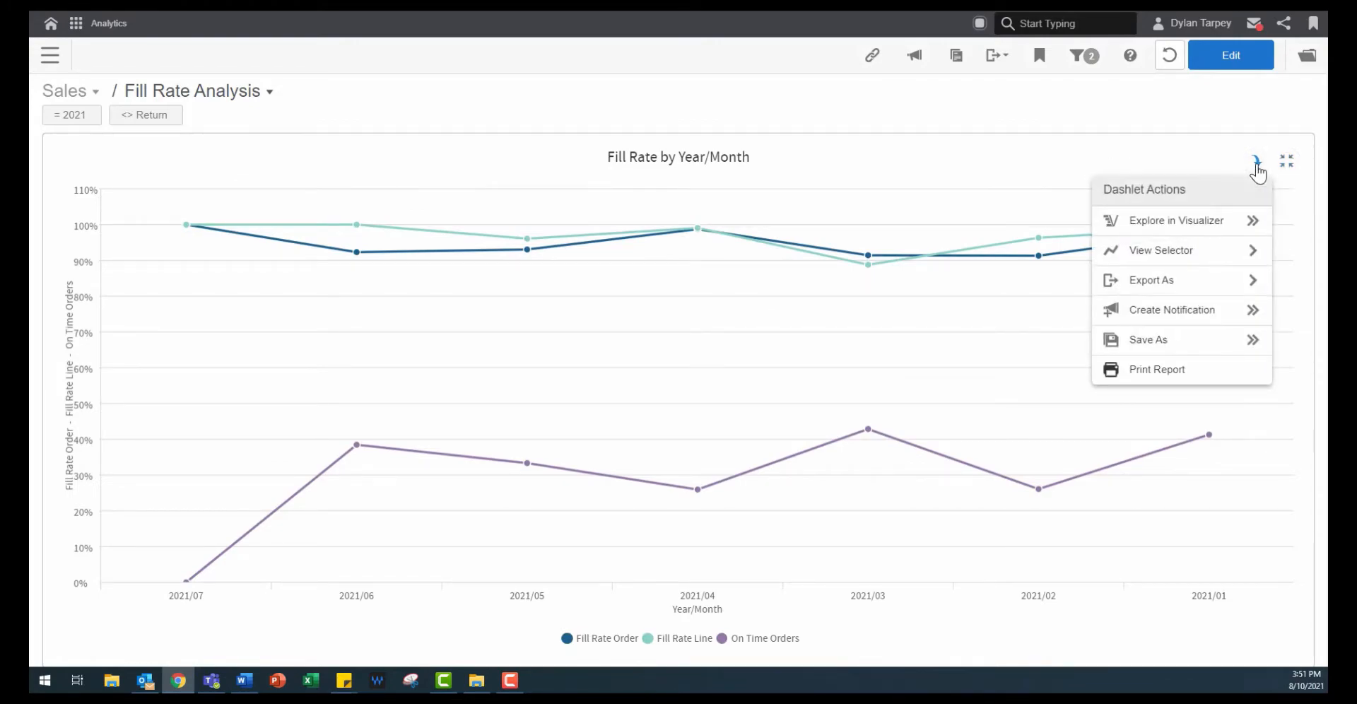
mouse_move(1090, 247)
click(997, 269)
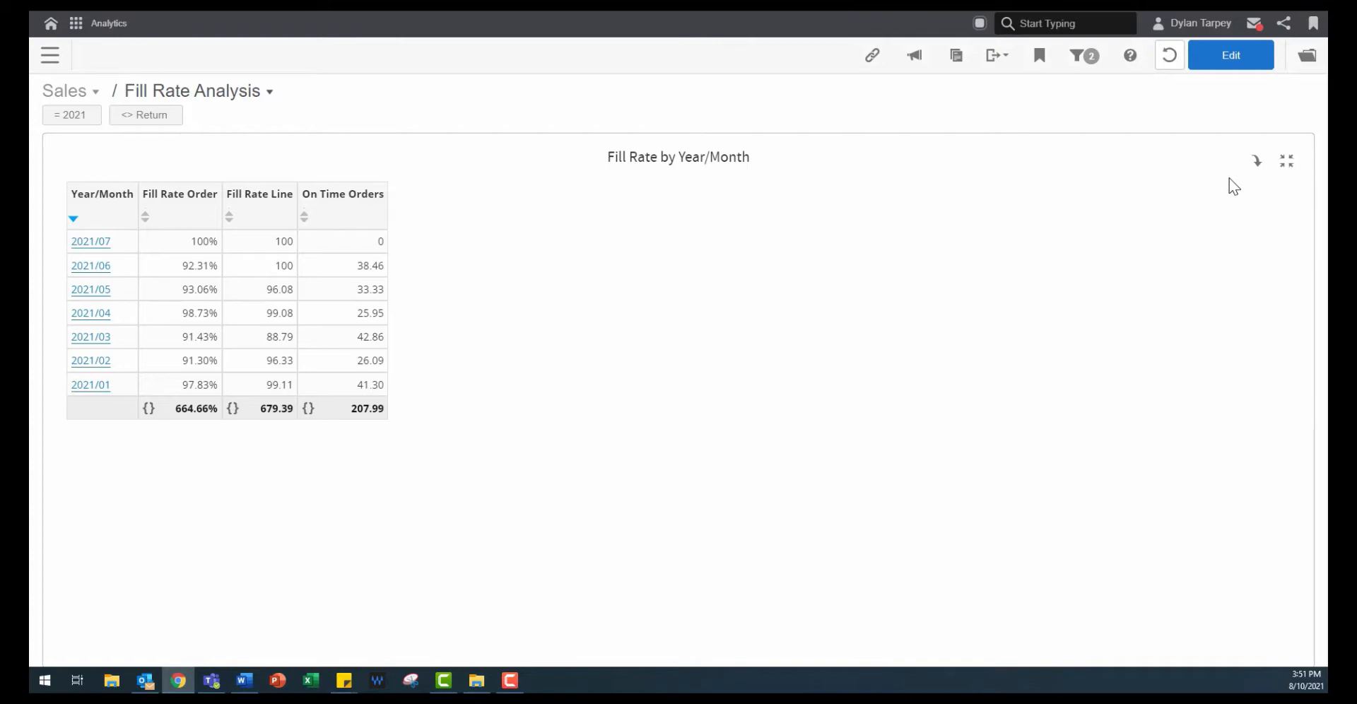
Check the export options for the Fill Rate by Year/Month table and restore the dashlet to its normal size.
click(1257, 160)
mouse_move(1224, 283)
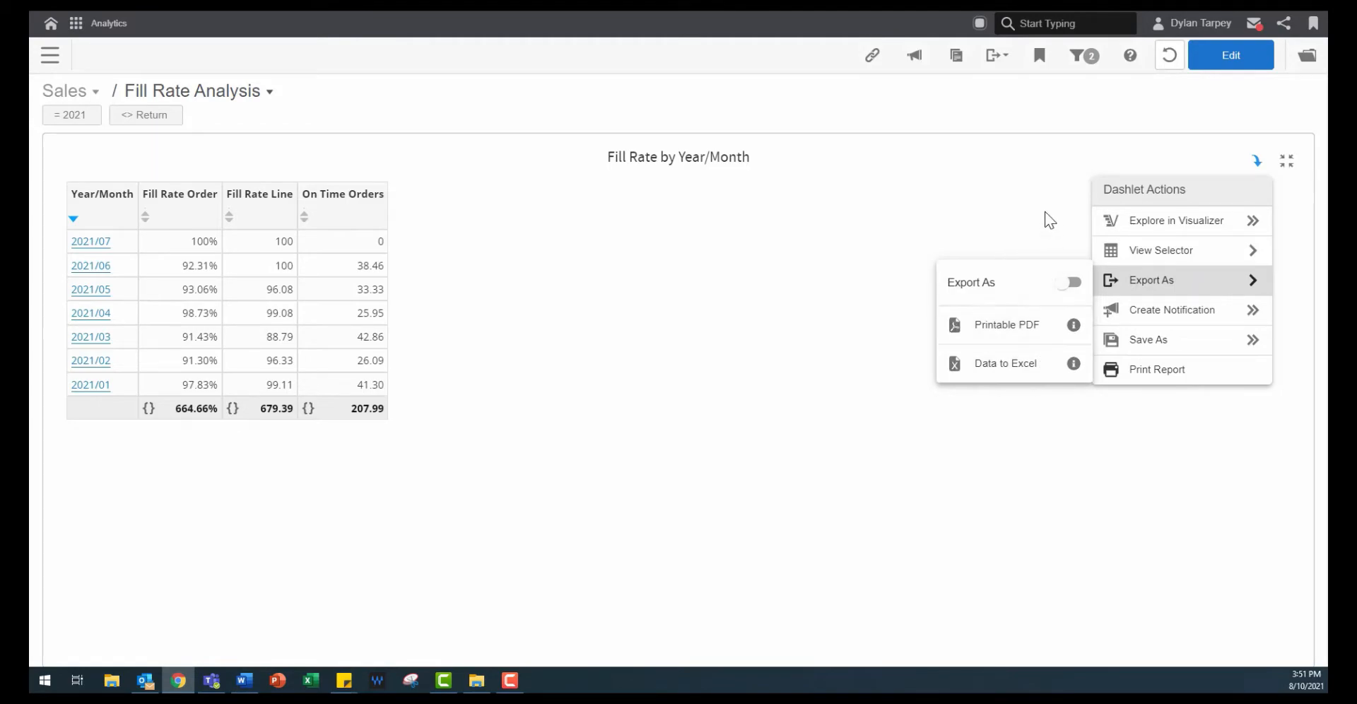
click(1286, 162)
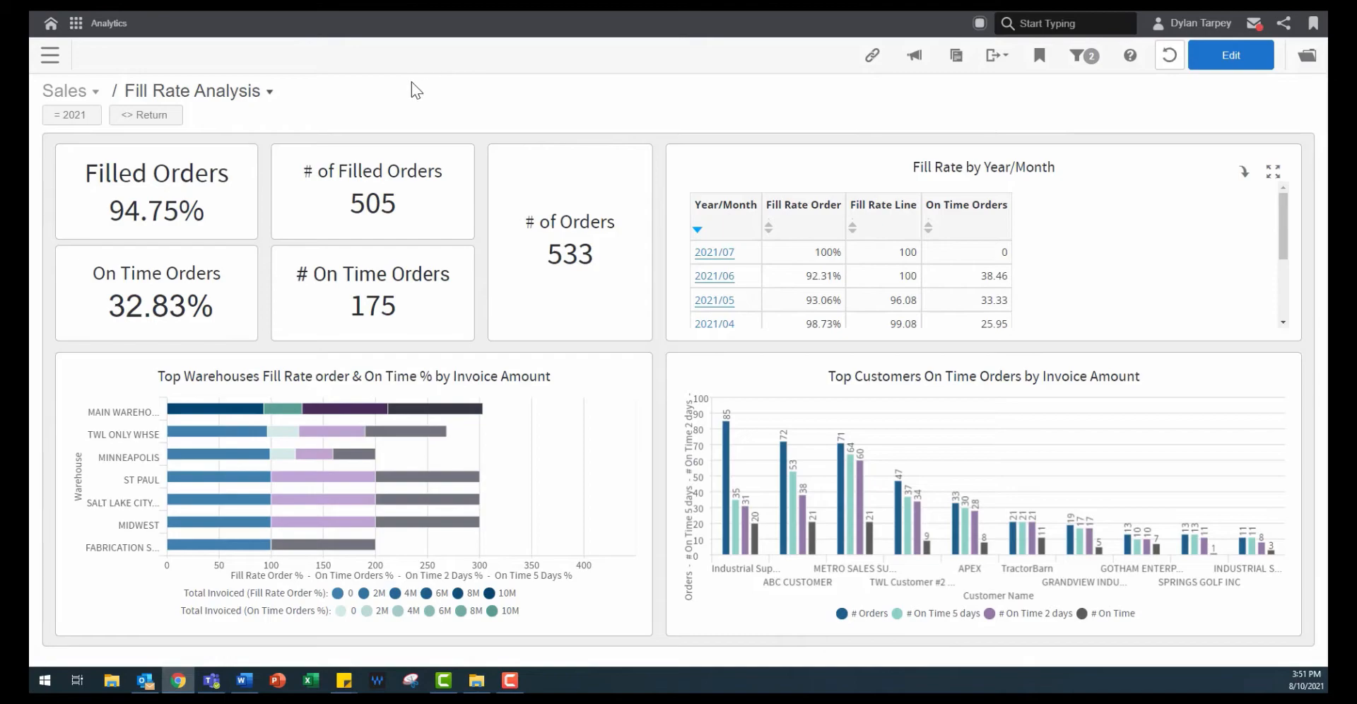
Go to the Purchasing dashboards and open Purchase Order Detail.
click(67, 92)
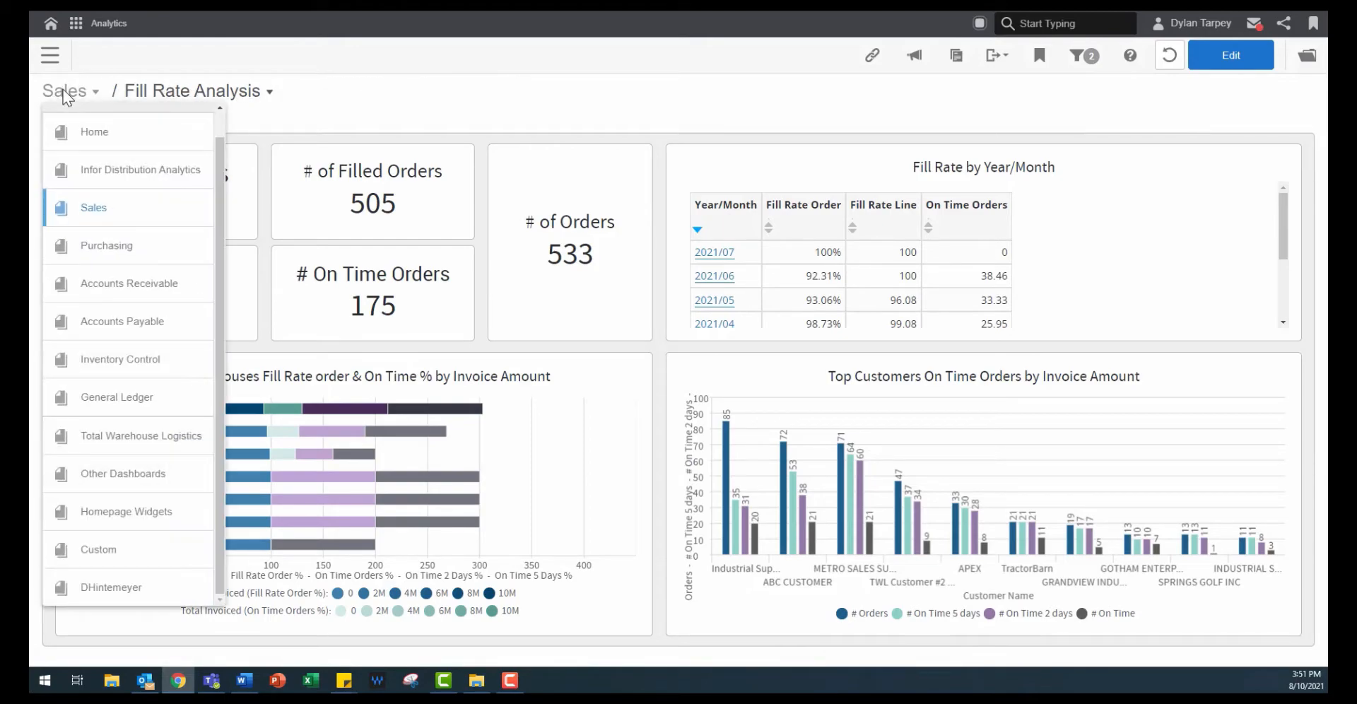
click(106, 245)
mouse_move(174, 190)
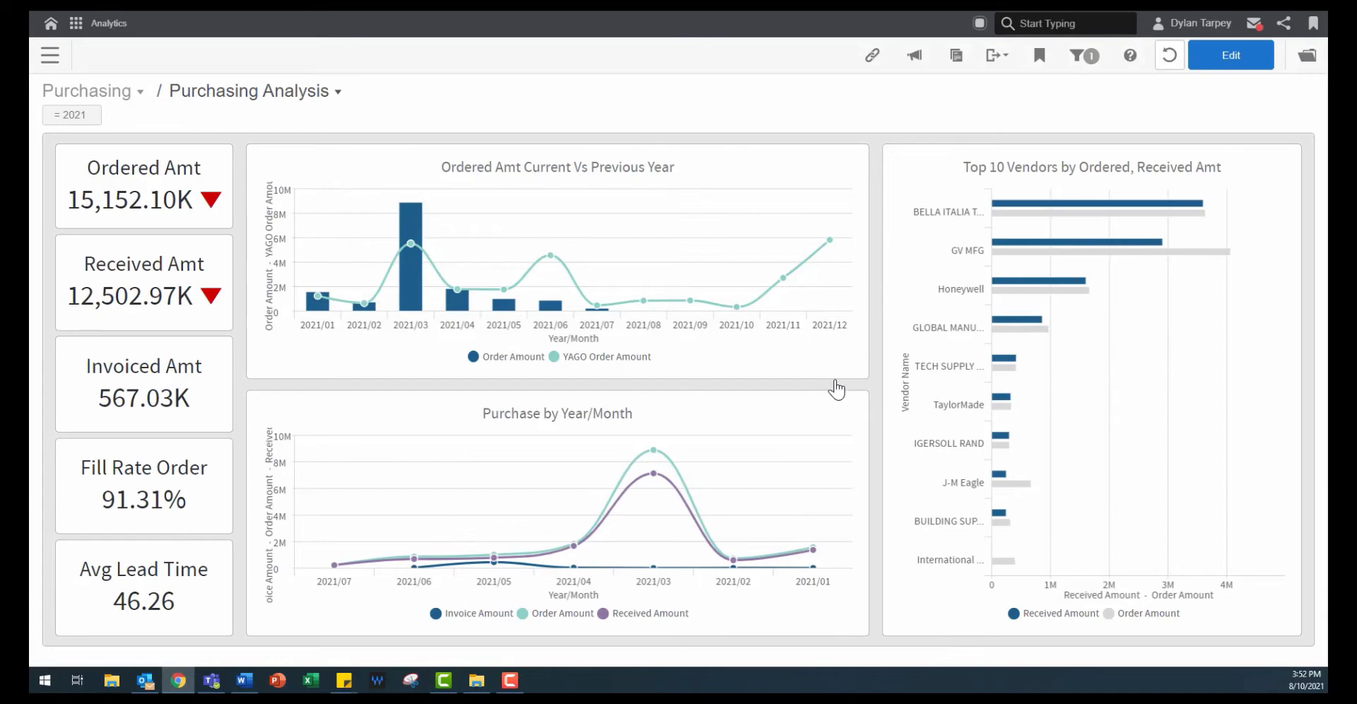
click(266, 92)
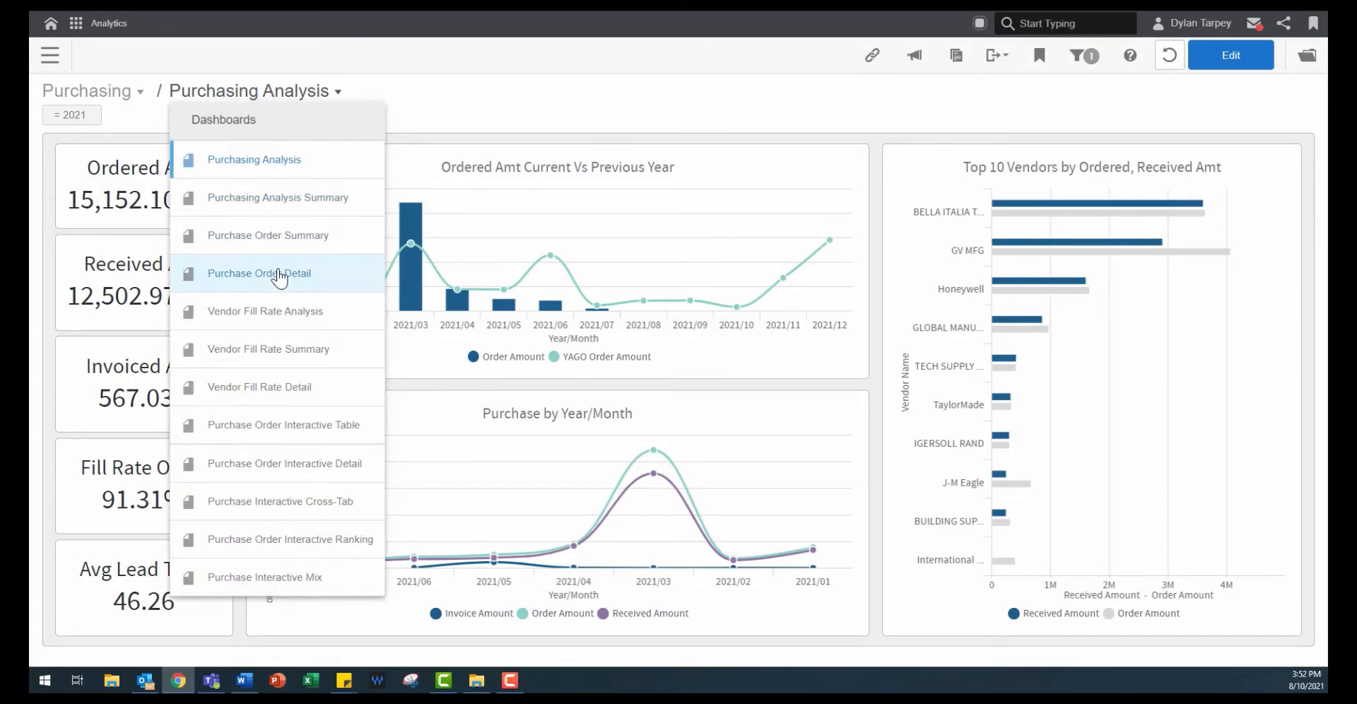
click(279, 275)
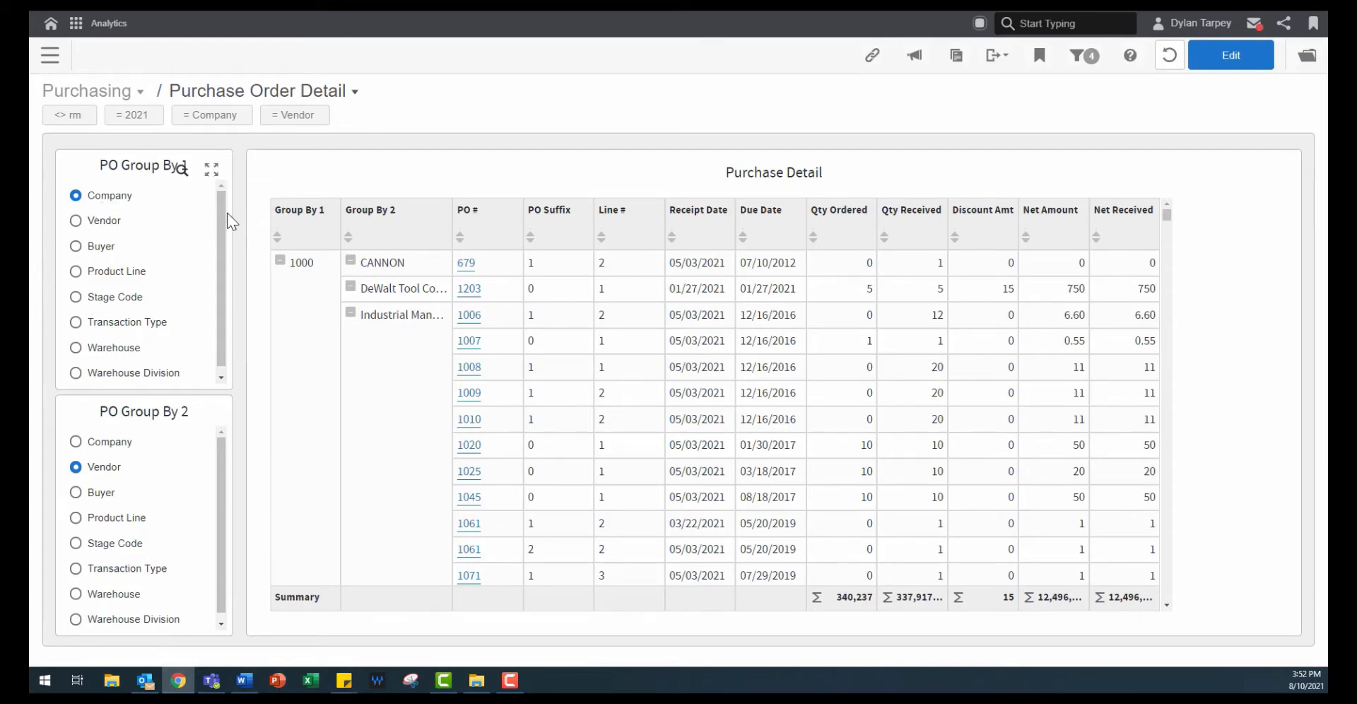
Set PO Group By 1 to Vendor and open the ABC DESIGN COMPANY purchase order in the ERP.
click(77, 222)
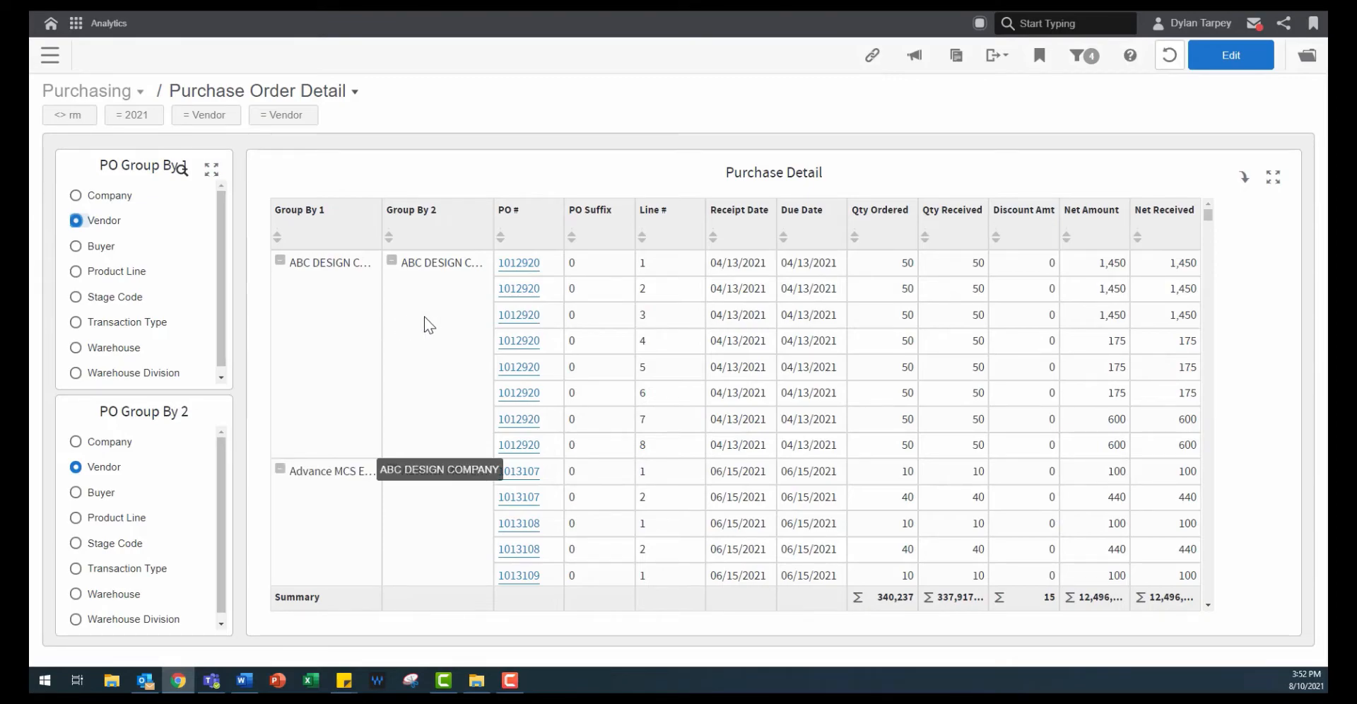
click(514, 293)
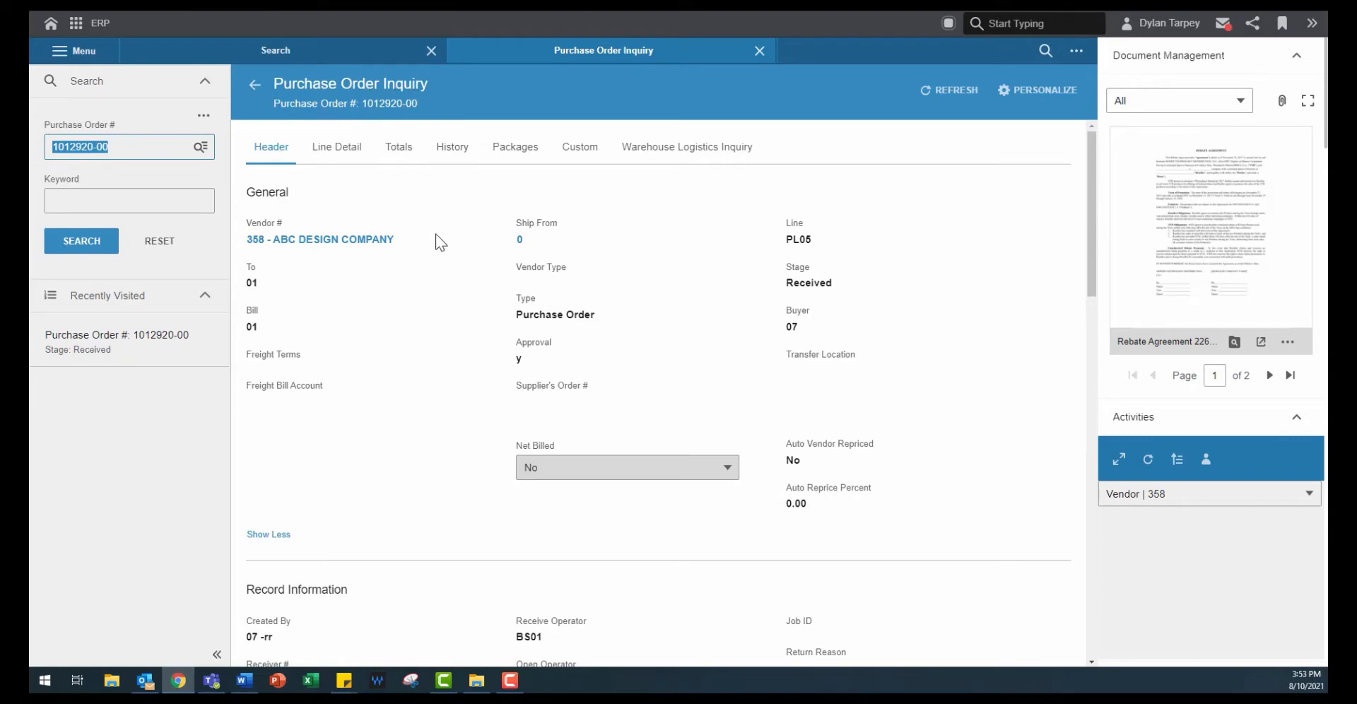
Review the Purchase Order Inquiry header details, from General through Ship From Information, and return to the beginning.
scroll(439, 241, down, 1)
scroll(438, 240, down, 4)
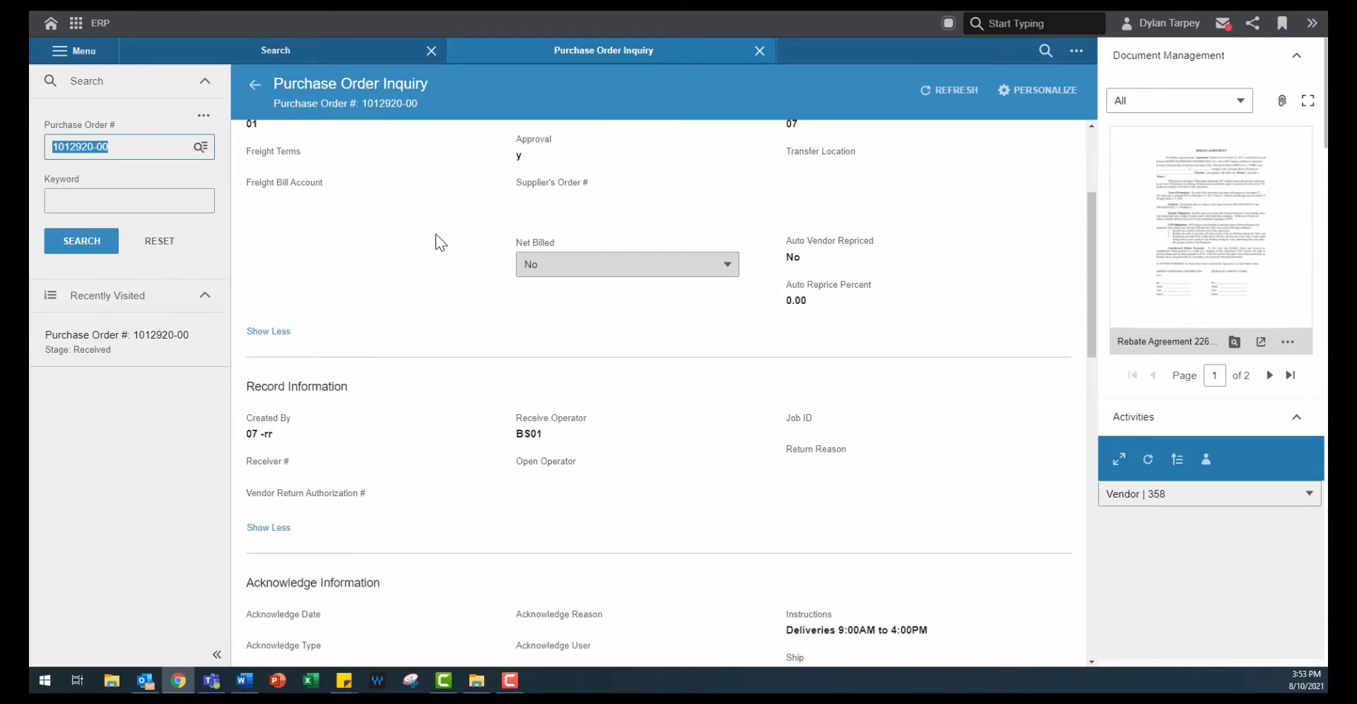
scroll(438, 240, down, 4)
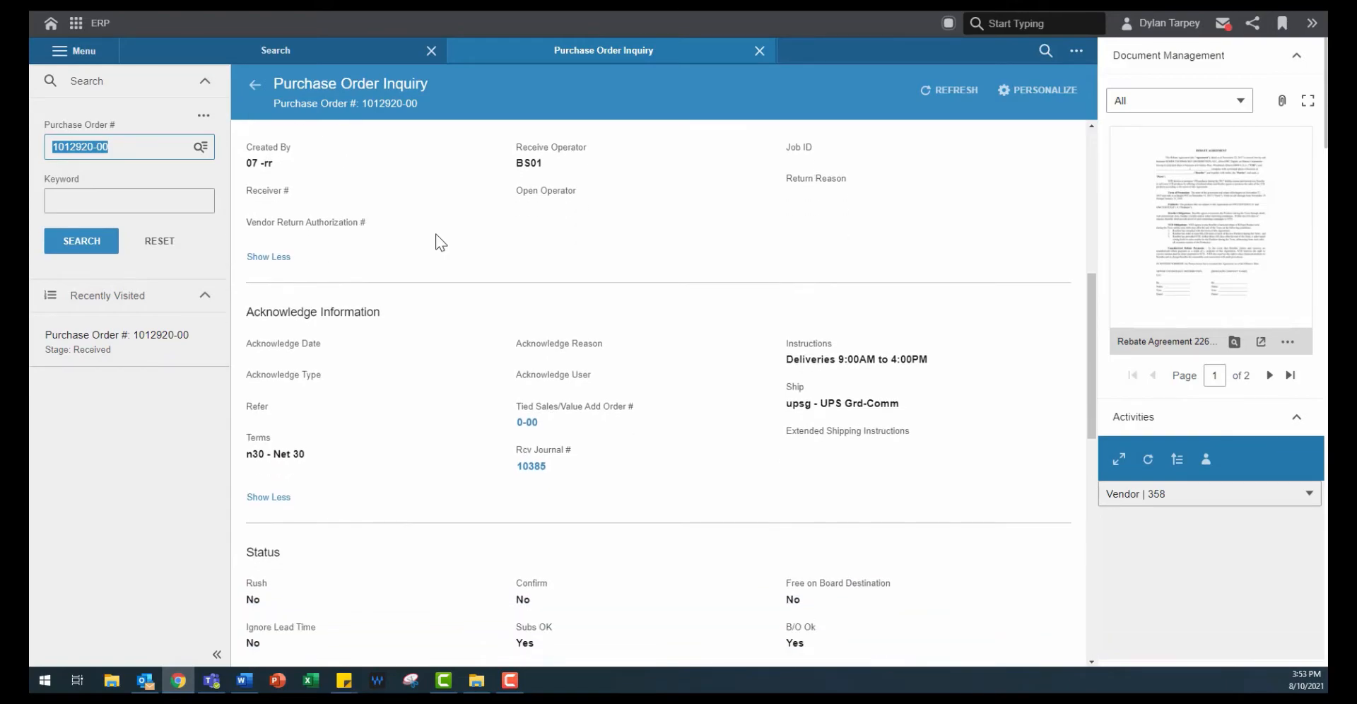
scroll(439, 241, down, 5)
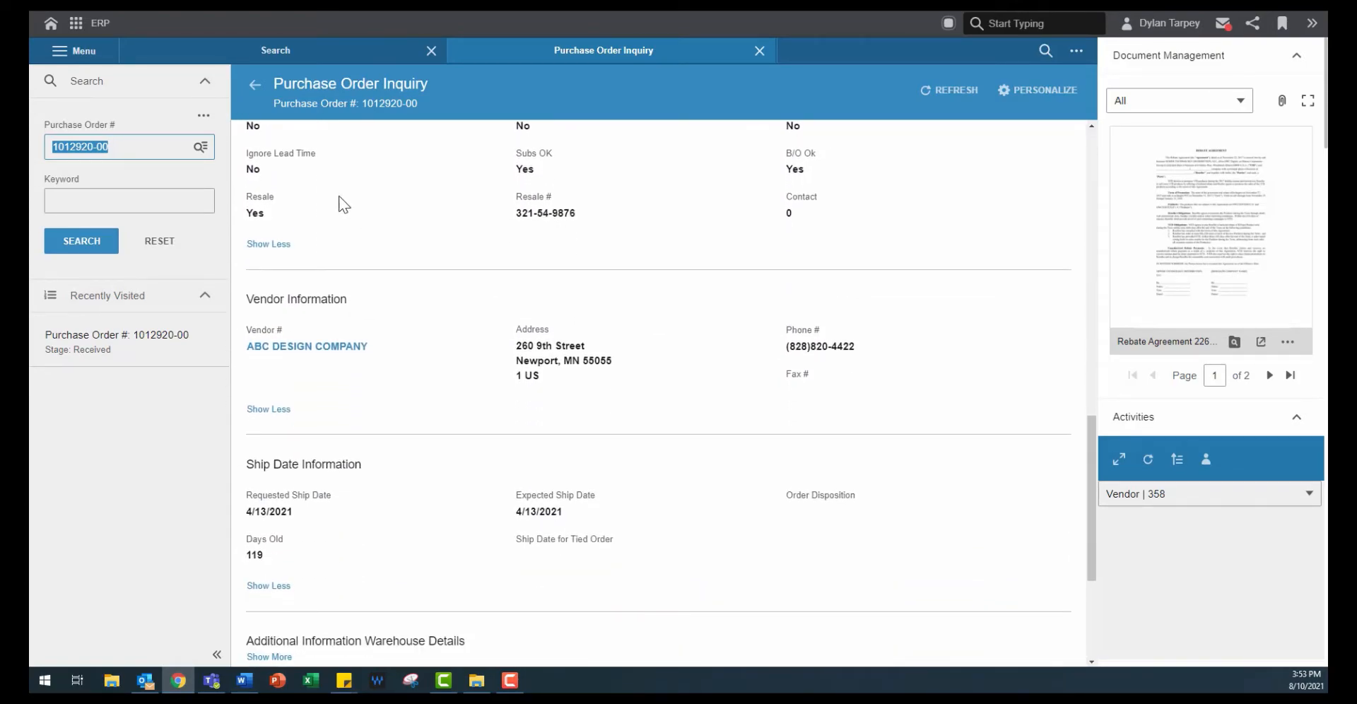
scroll(342, 205, down, 4)
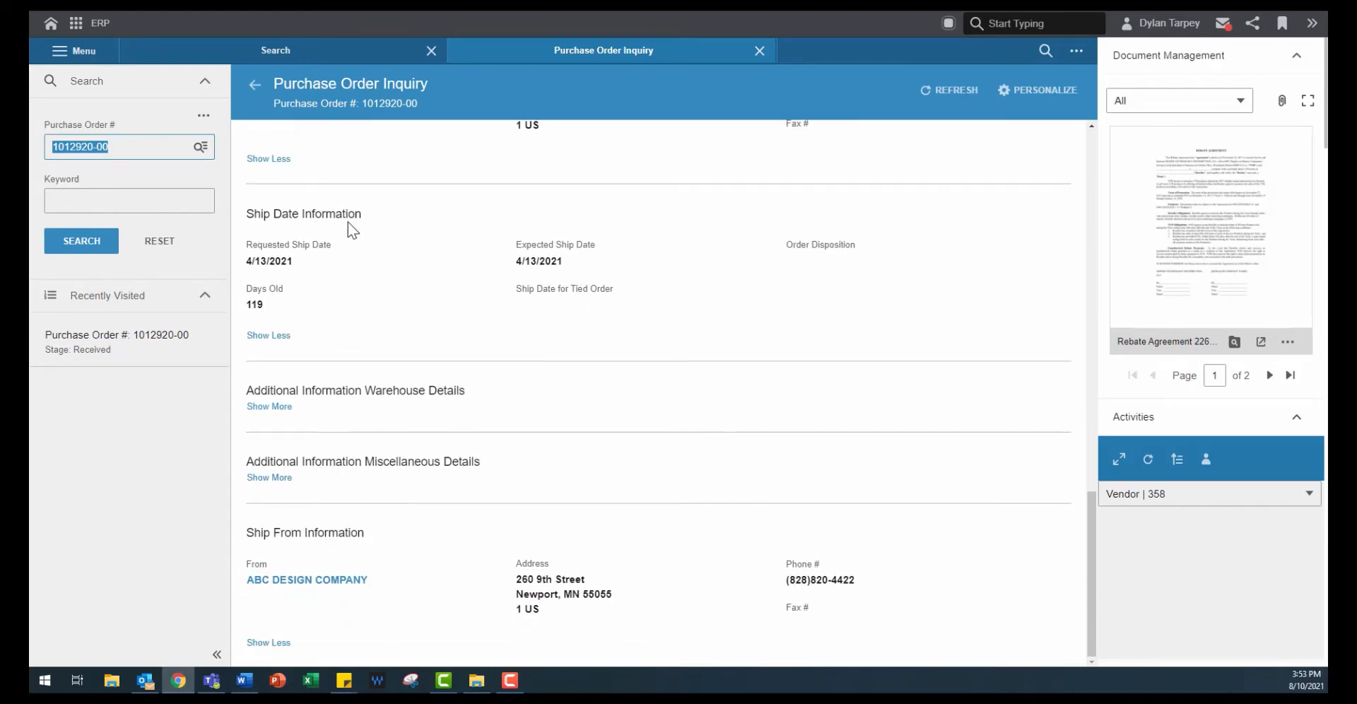
drag(1089, 519, 1067, 146)
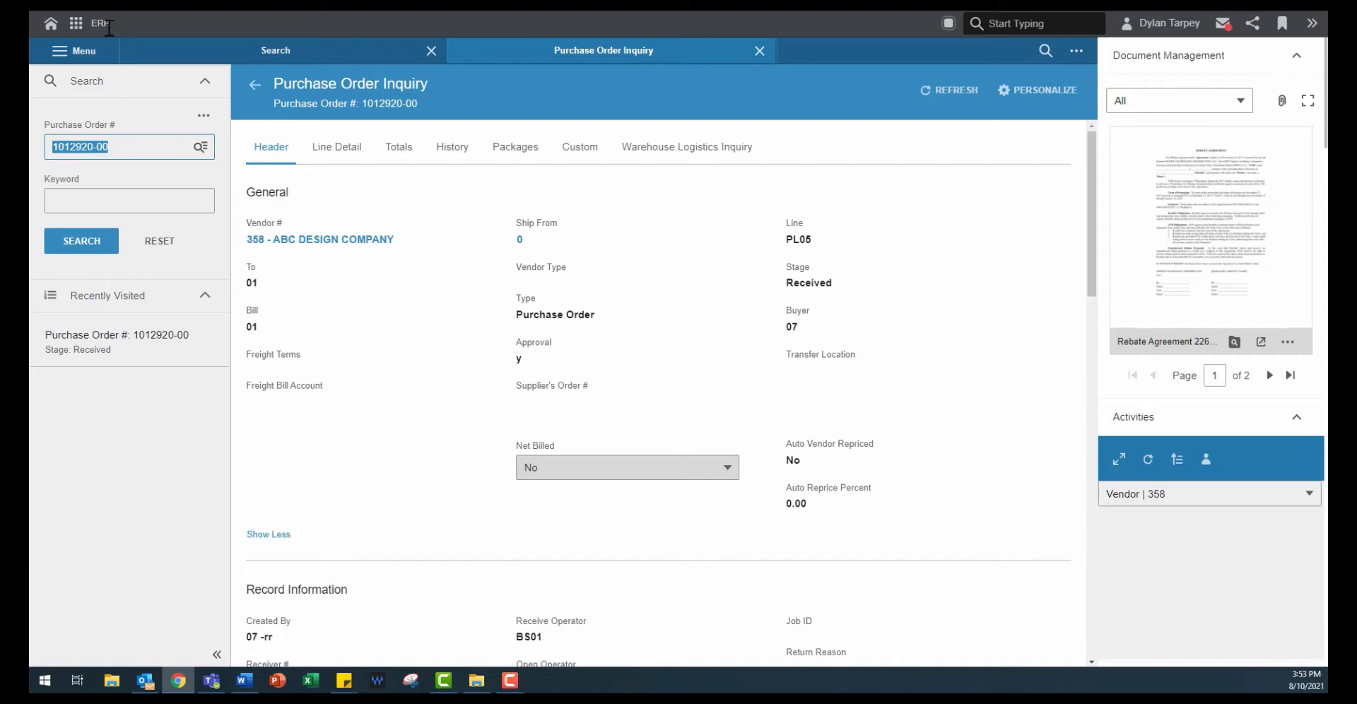
Switch from the ERP back to Analytics and go to the Accounts Receivable dashboards.
click(76, 24)
click(99, 200)
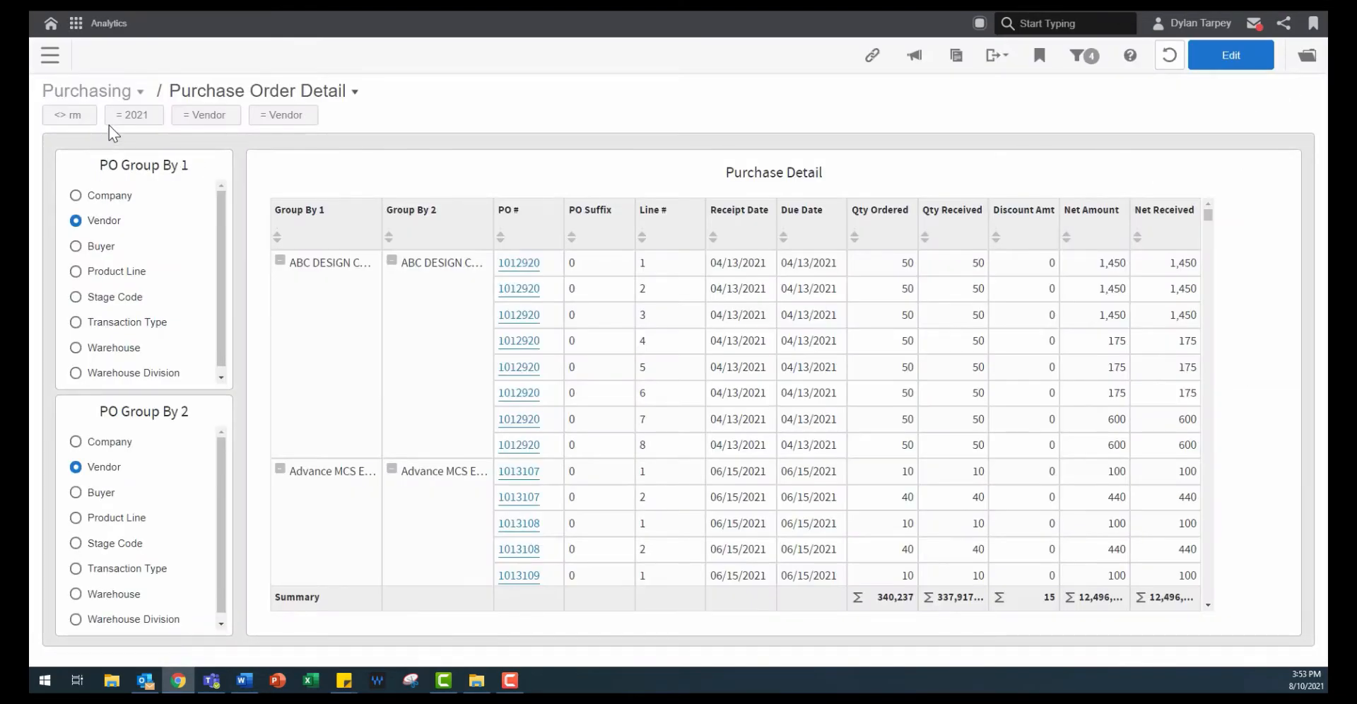
click(138, 92)
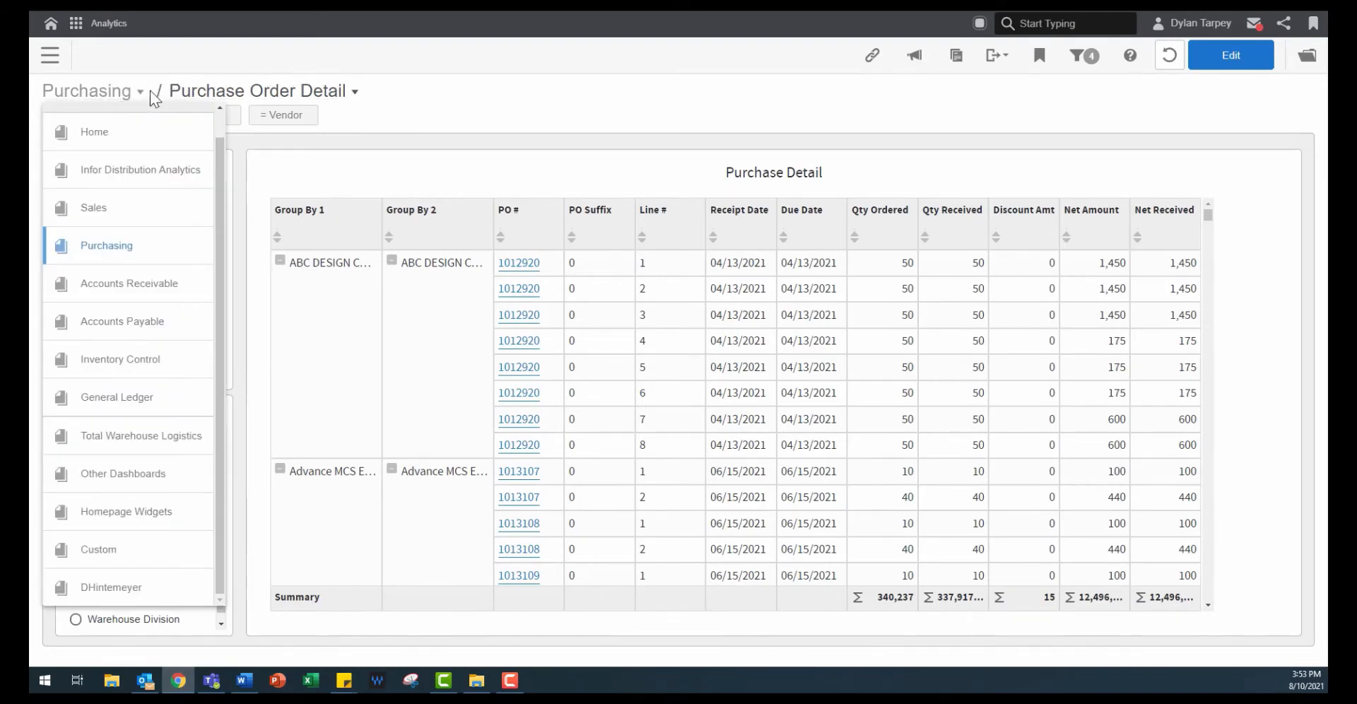
click(188, 297)
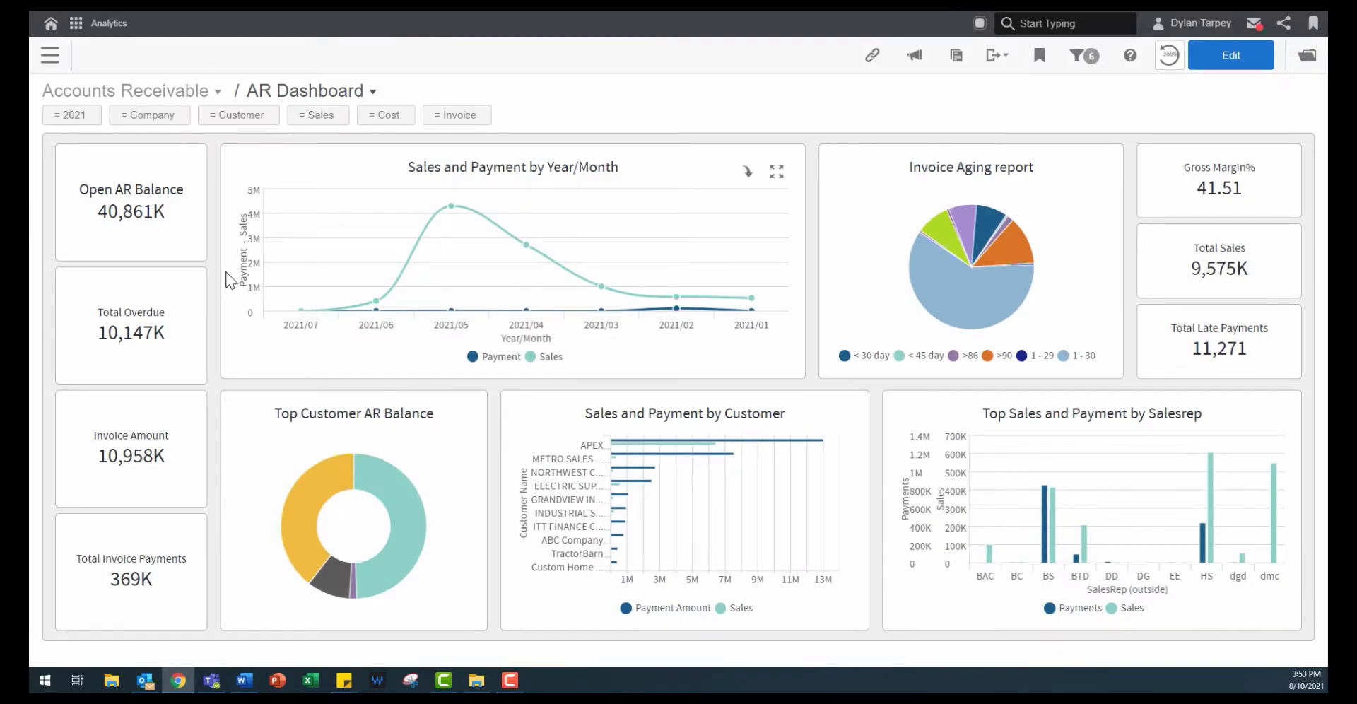
Drill across from Open AR Balance to AR Aging Summary and look through the AR Aging Transaction Summary Report.
mouse_move(947, 244)
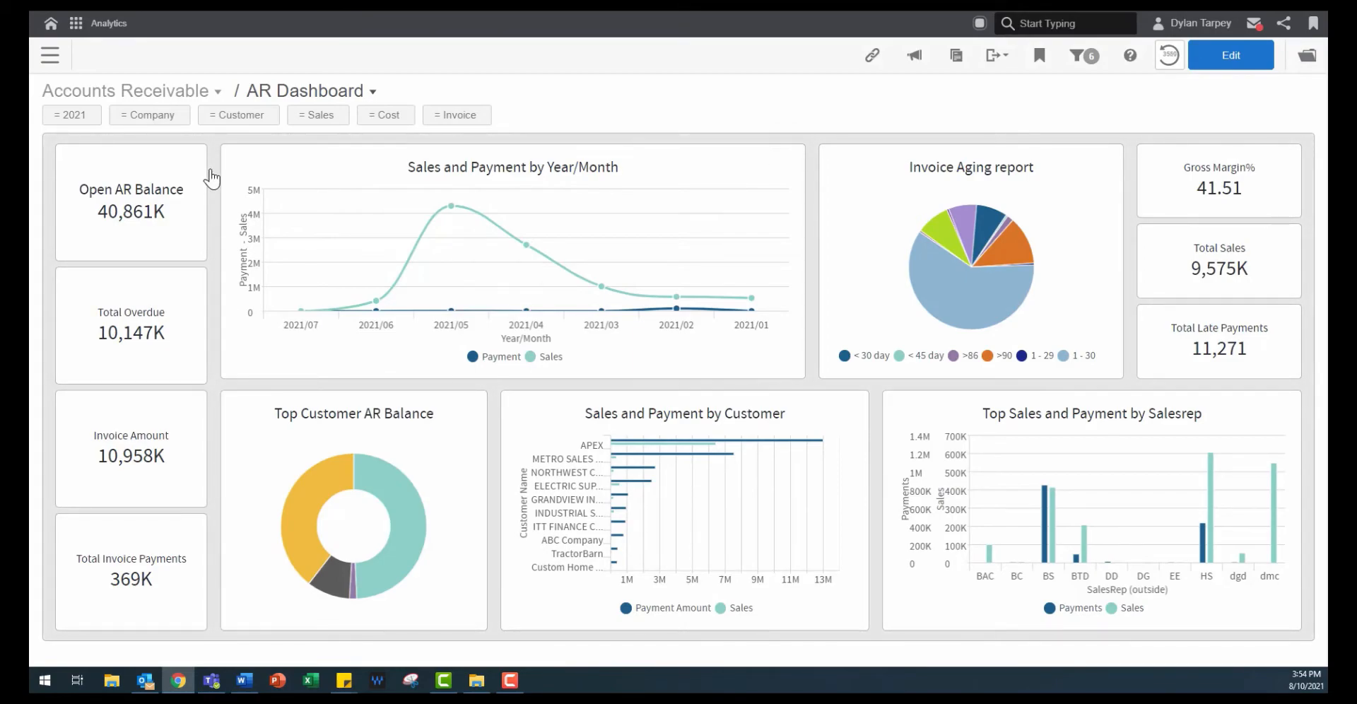
click(131, 225)
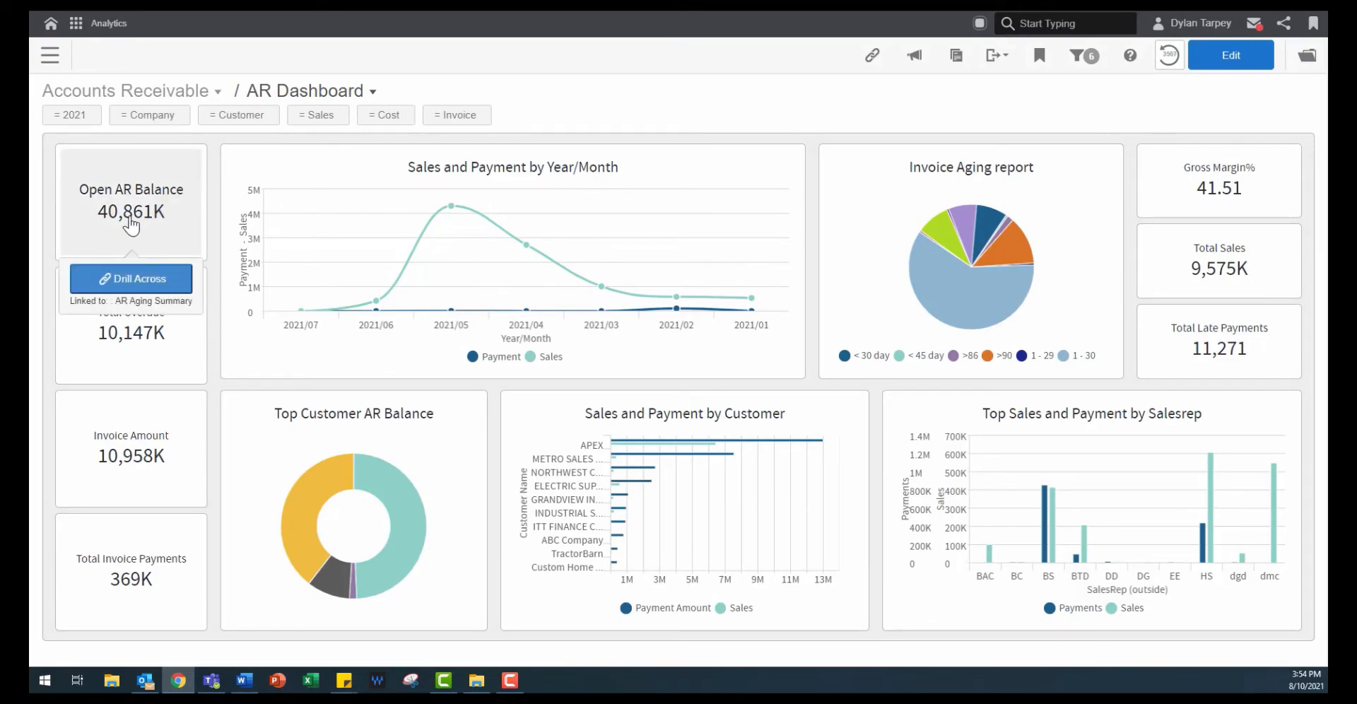
click(131, 226)
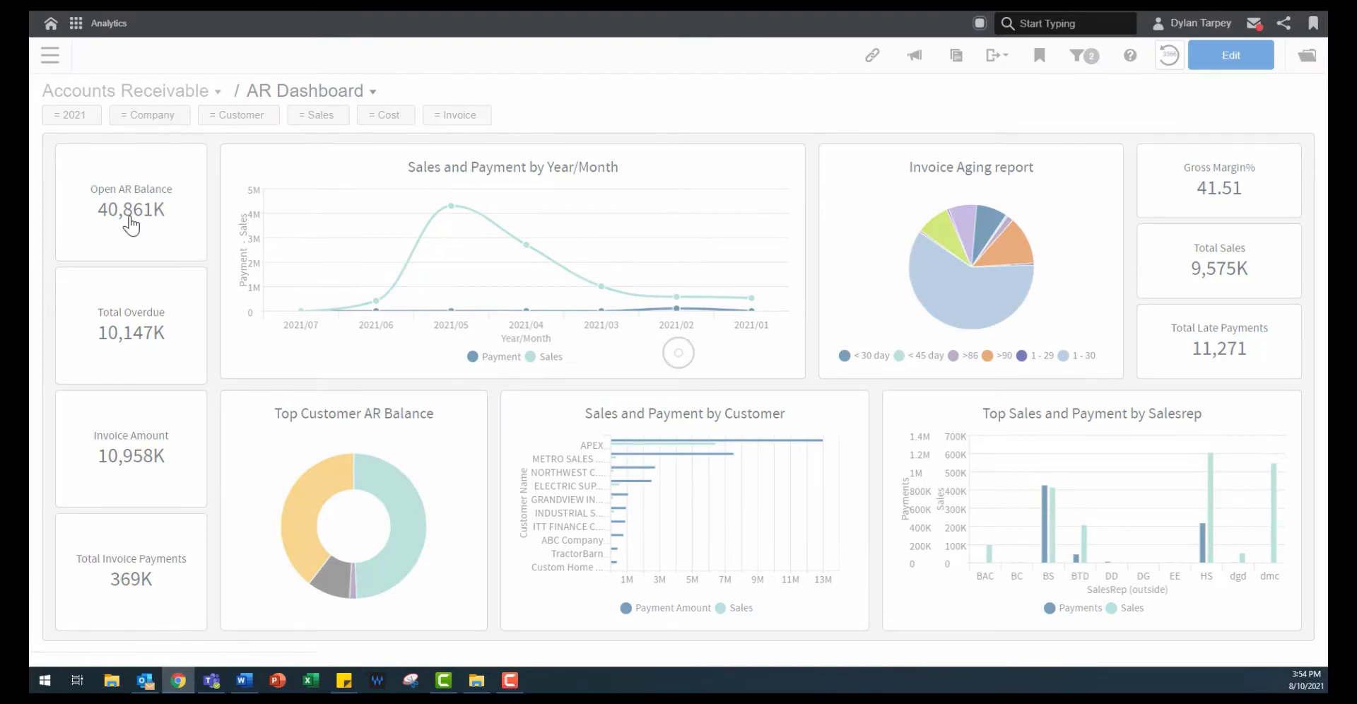
click(210, 233)
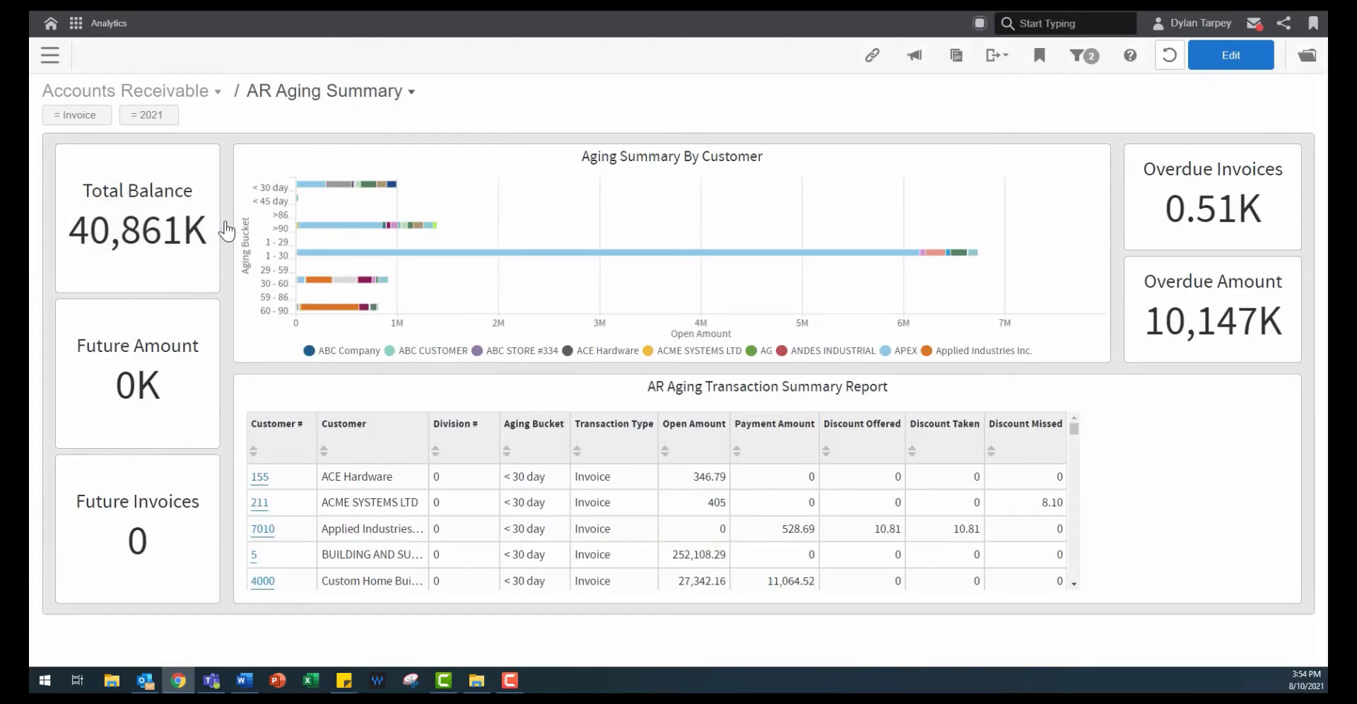
scroll(423, 471, down, 1)
scroll(422, 471, down, 1)
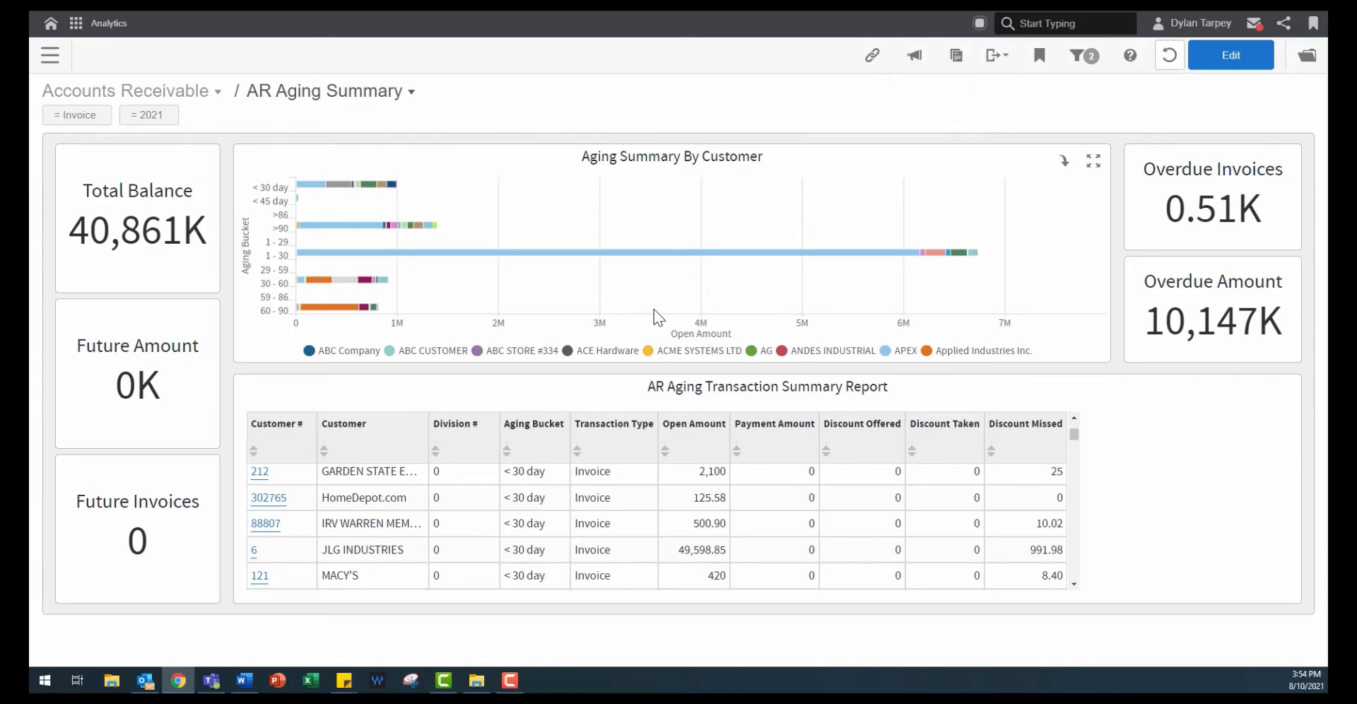
Filter the AR Aging Summary dashboard to Customer Name equal to METRO SALES SUPPLY.
click(1077, 55)
click(1128, 316)
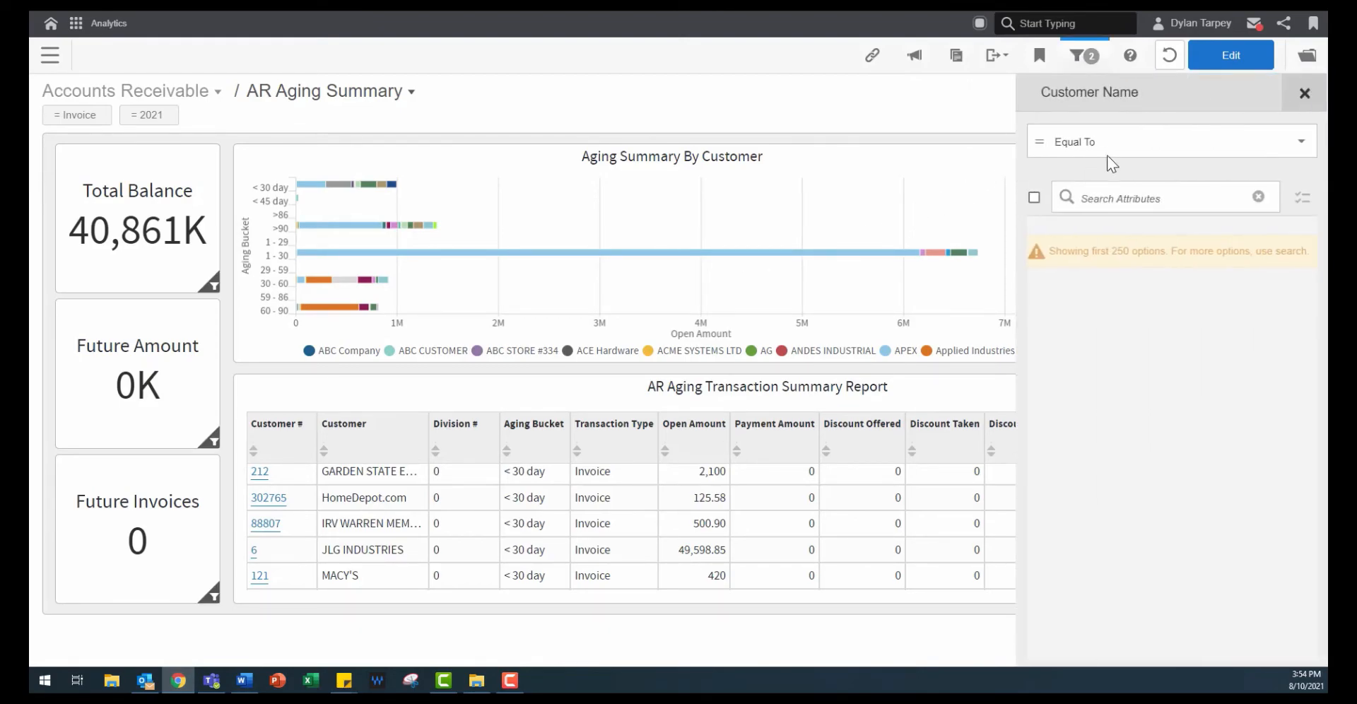
click(1121, 198)
text(metr)
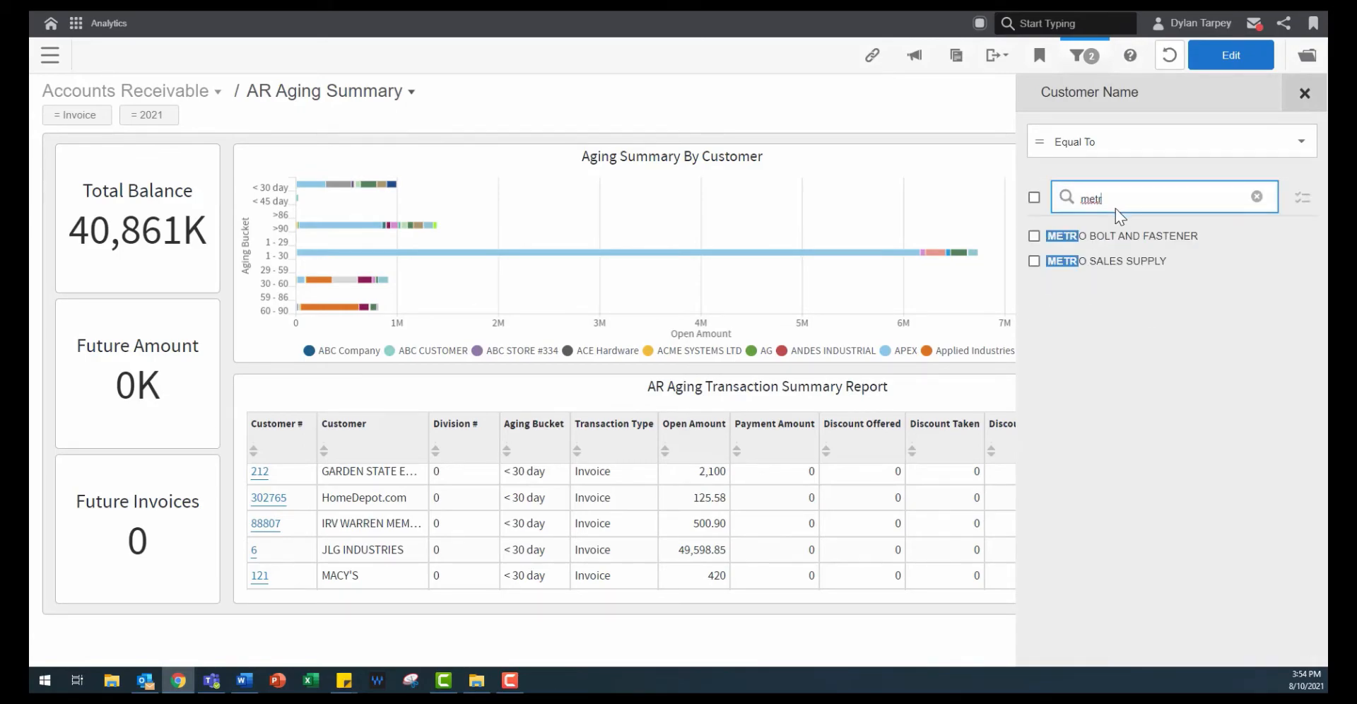
click(1034, 261)
click(1239, 645)
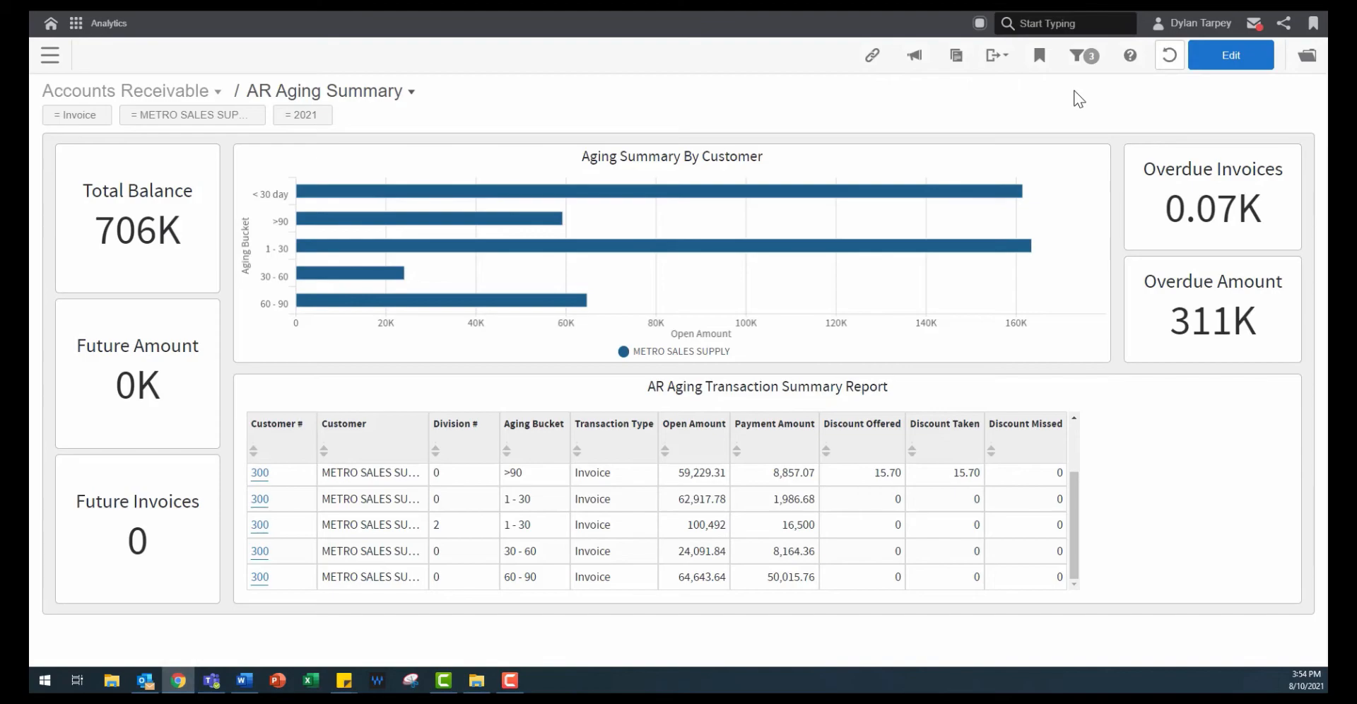
Save the filtered AR Aging Summary as a new bookmark under the default name and close the bookmarks.
click(1039, 57)
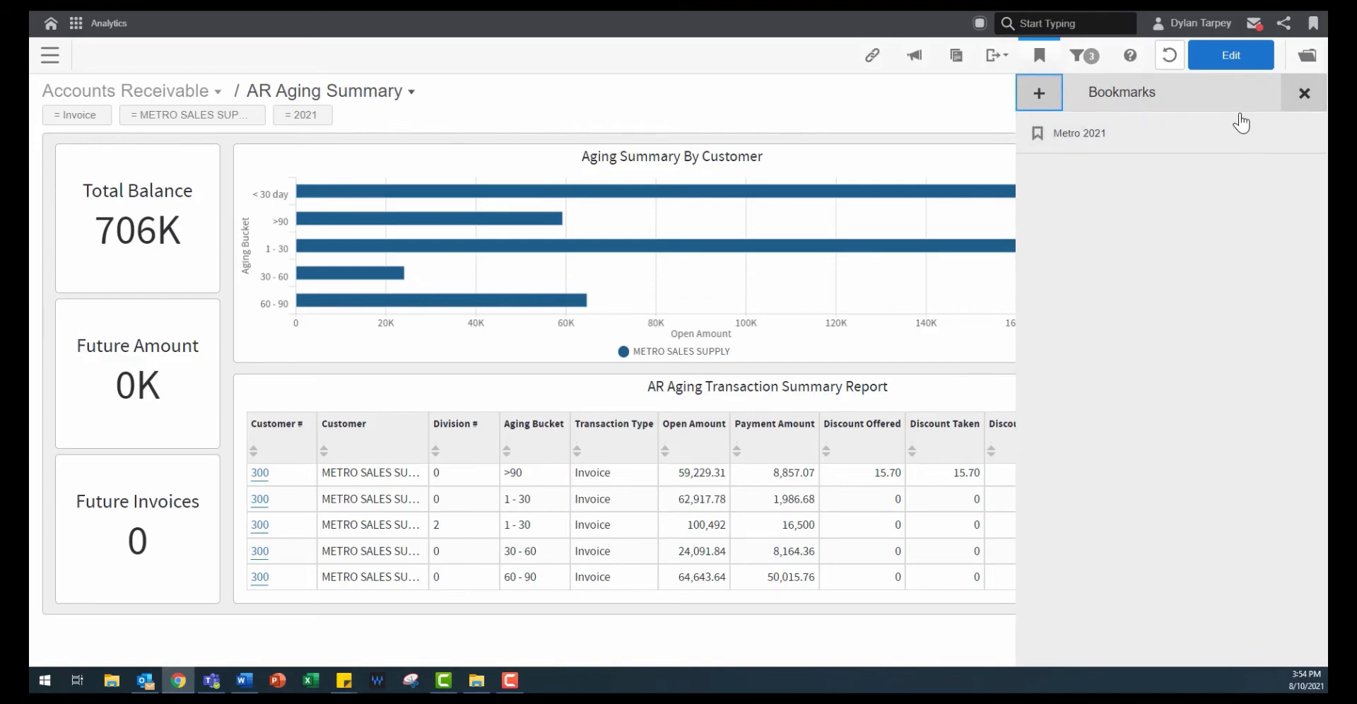
click(1038, 94)
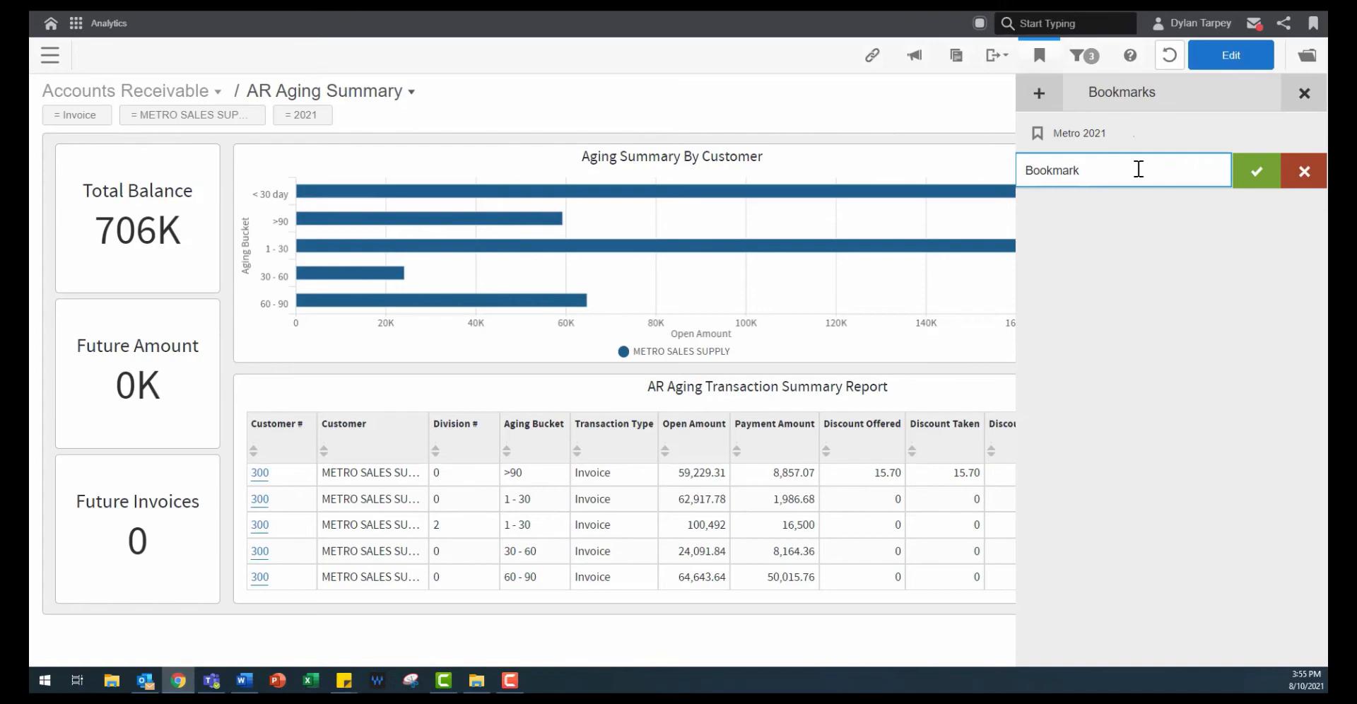
click(1250, 174)
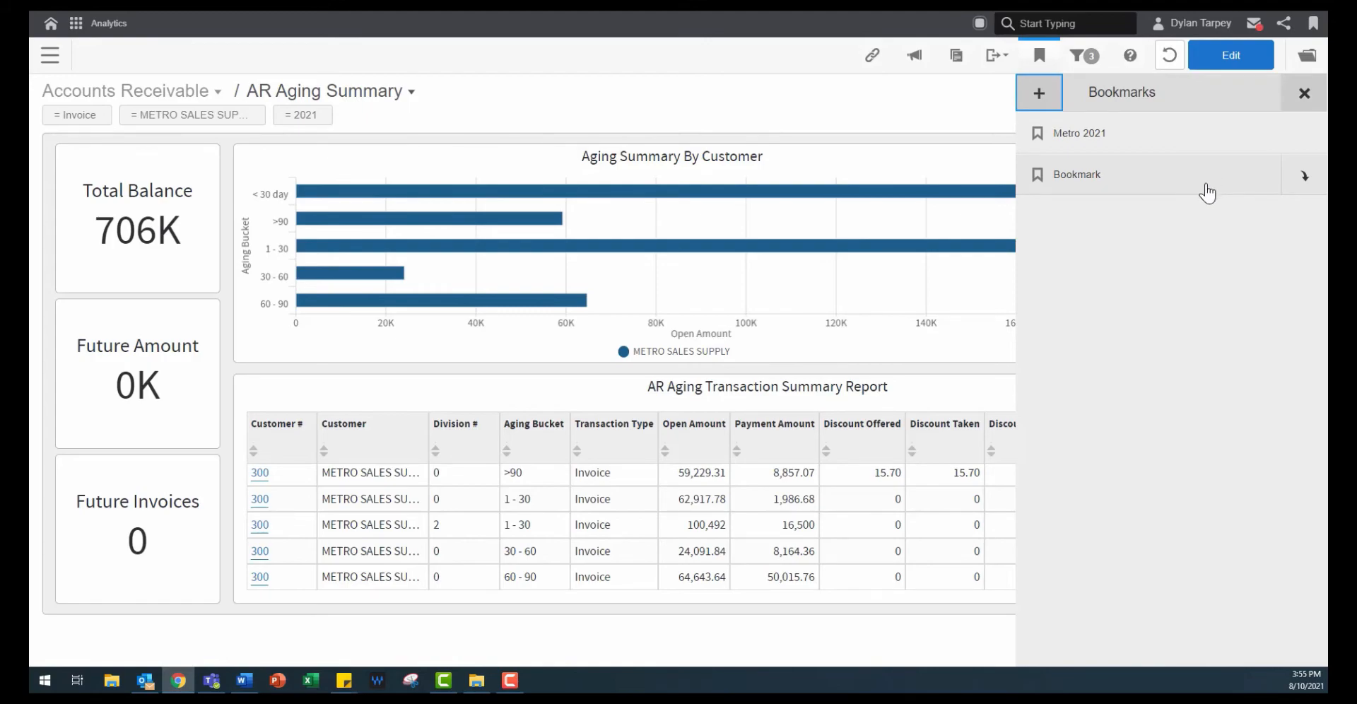
click(1039, 58)
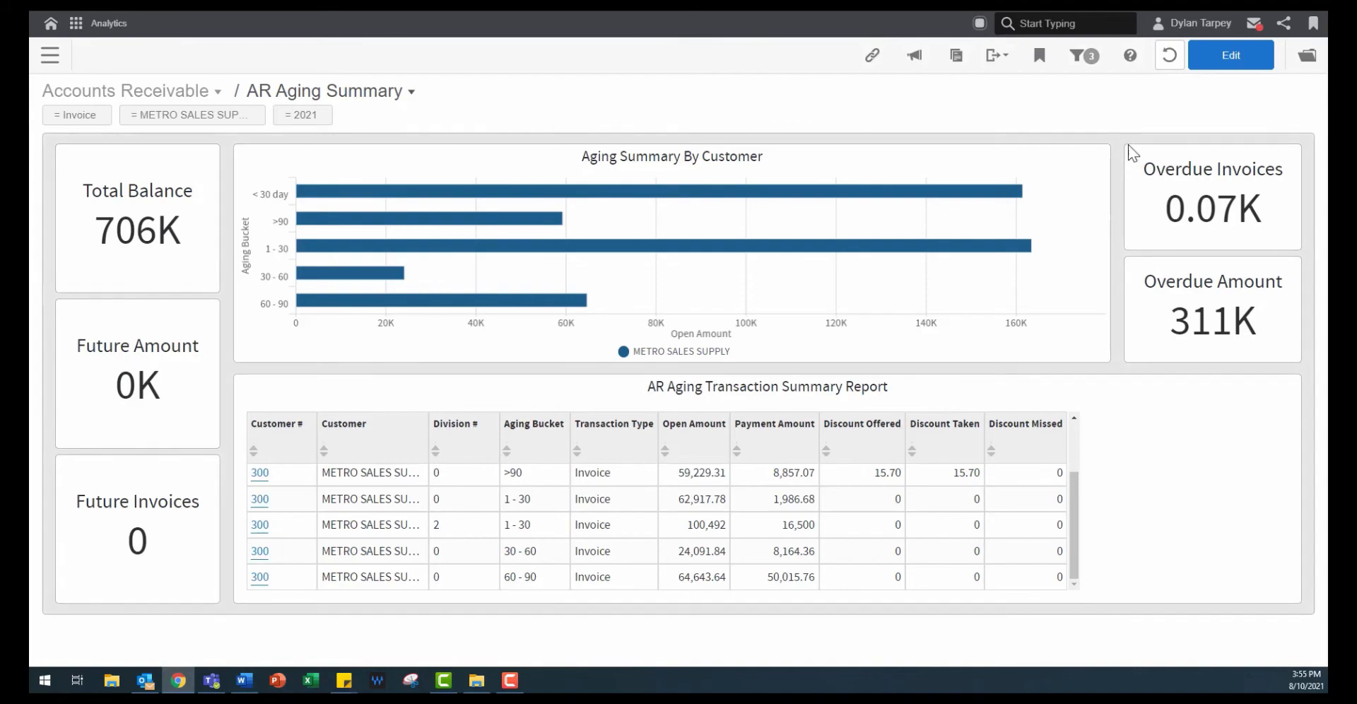
Try a notification for Aging Summary By Customer repeating weekly on Sunday and Thursday, review its attachment formats, and cancel without saving.
click(1065, 162)
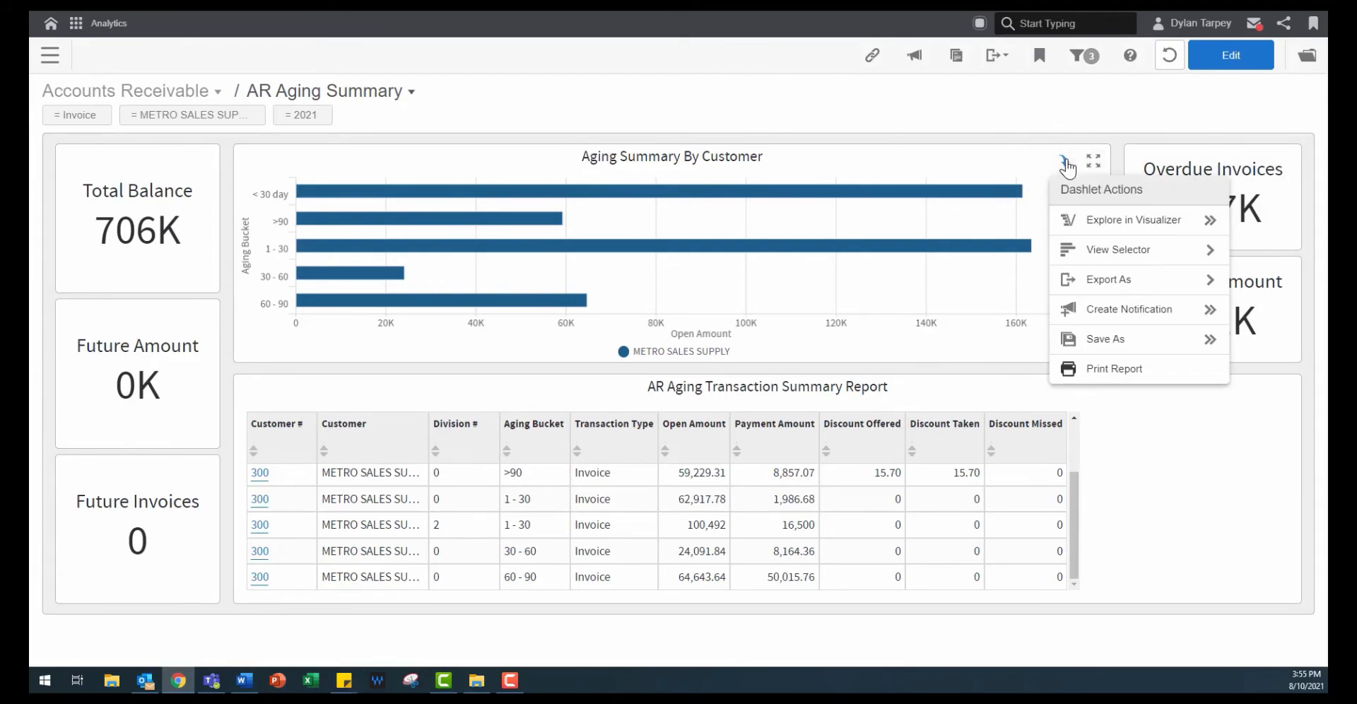
click(1197, 319)
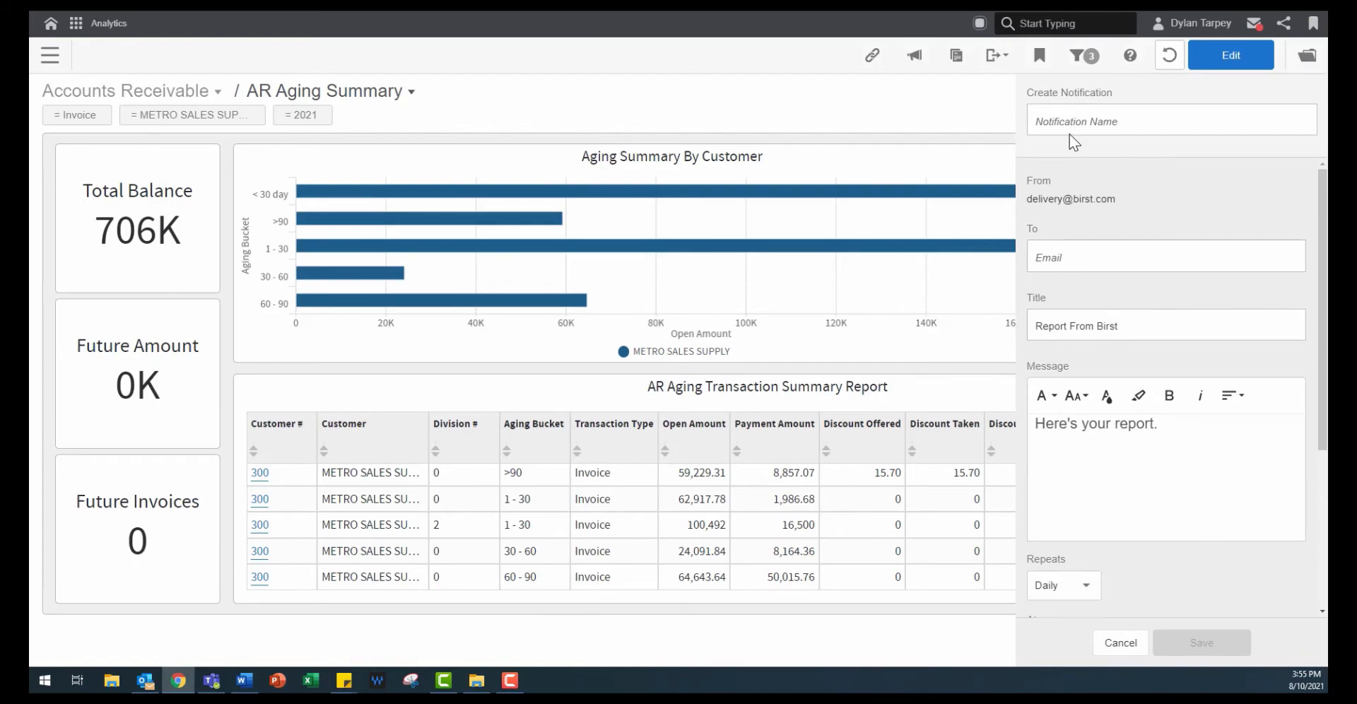
scroll(1092, 260, down, 1)
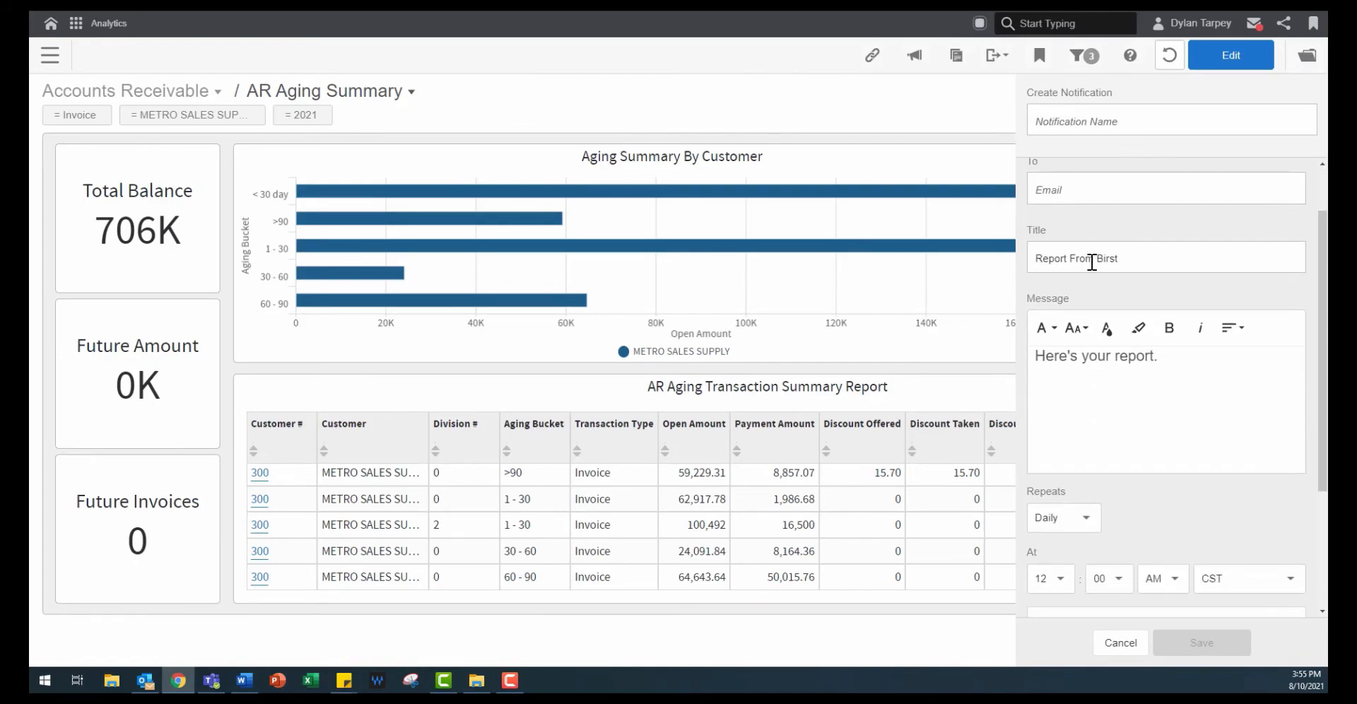
scroll(1092, 262, down, 3)
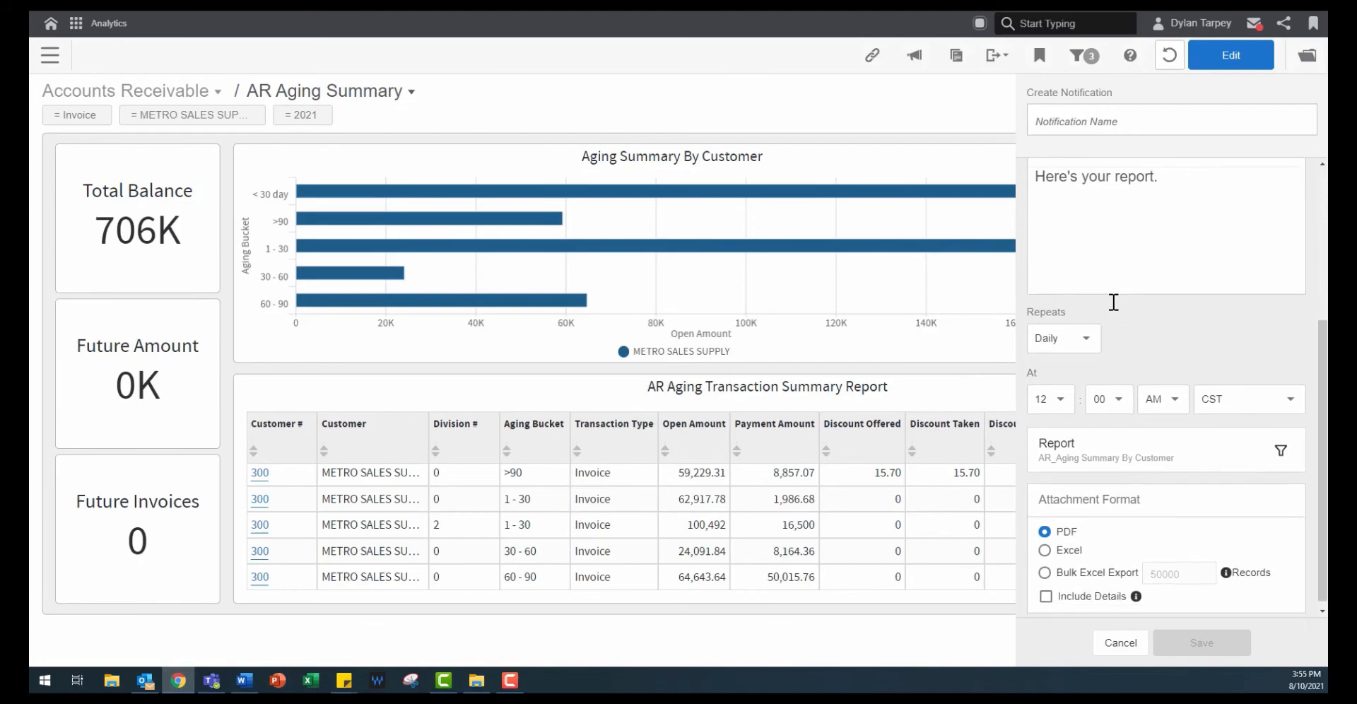
click(1096, 338)
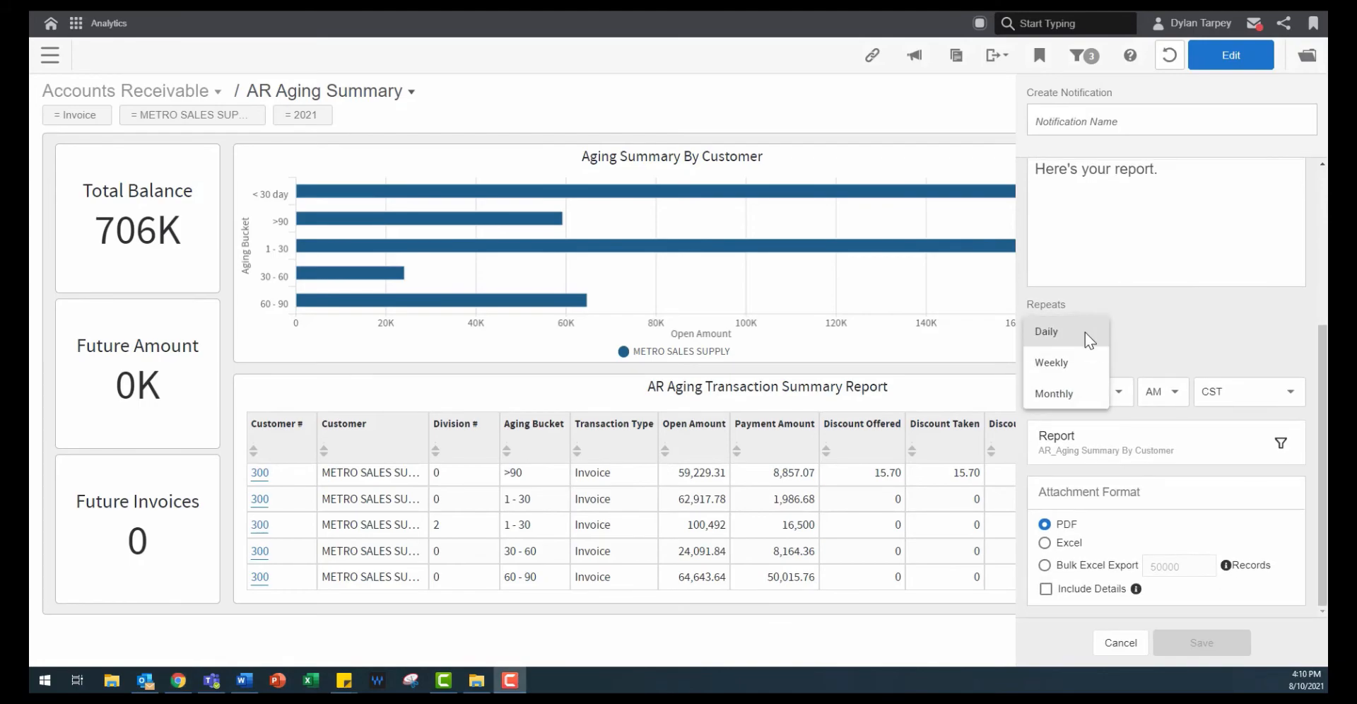
click(1086, 363)
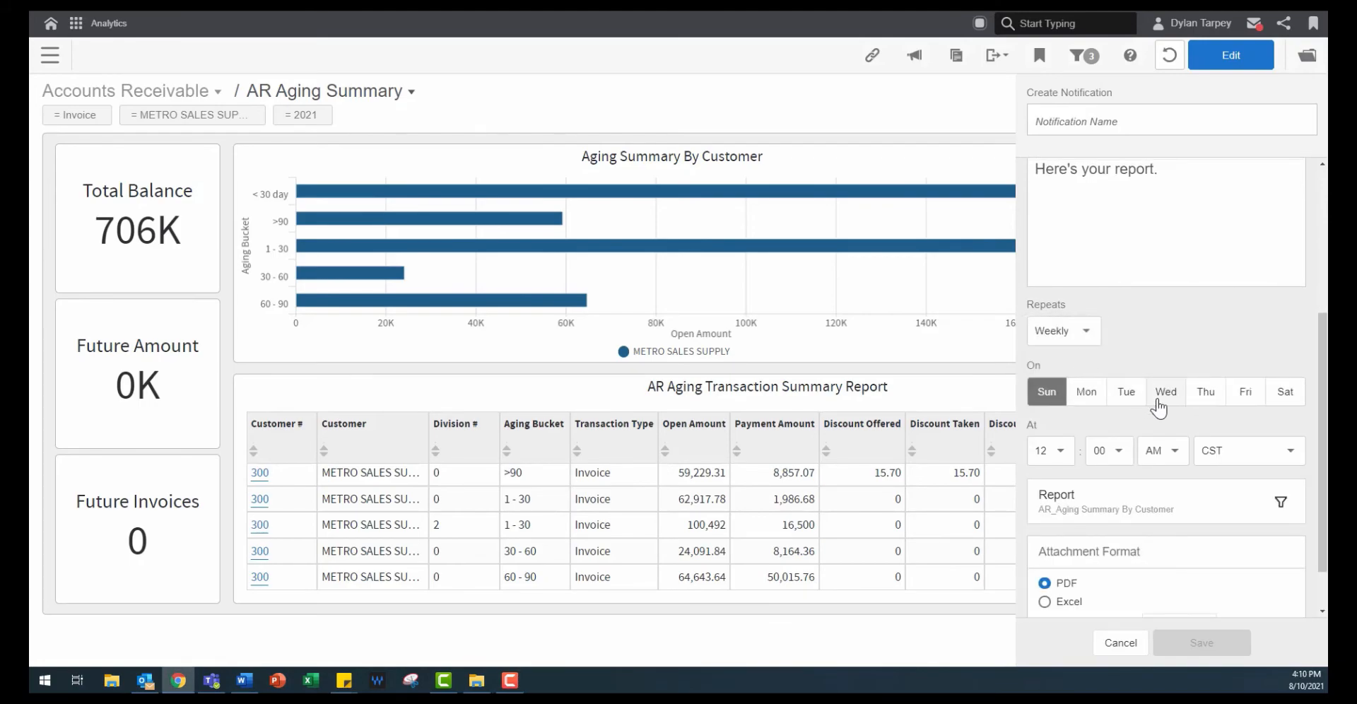
click(1194, 400)
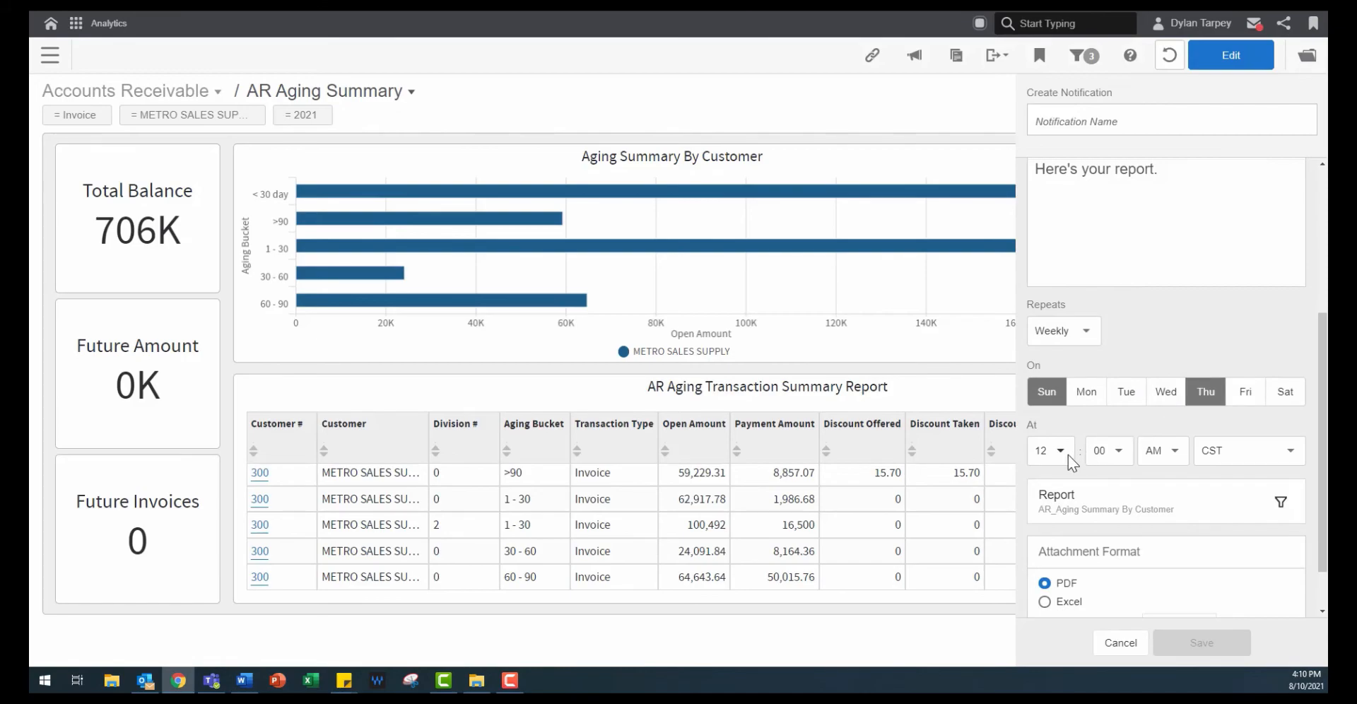
scroll(1068, 455, down, 1)
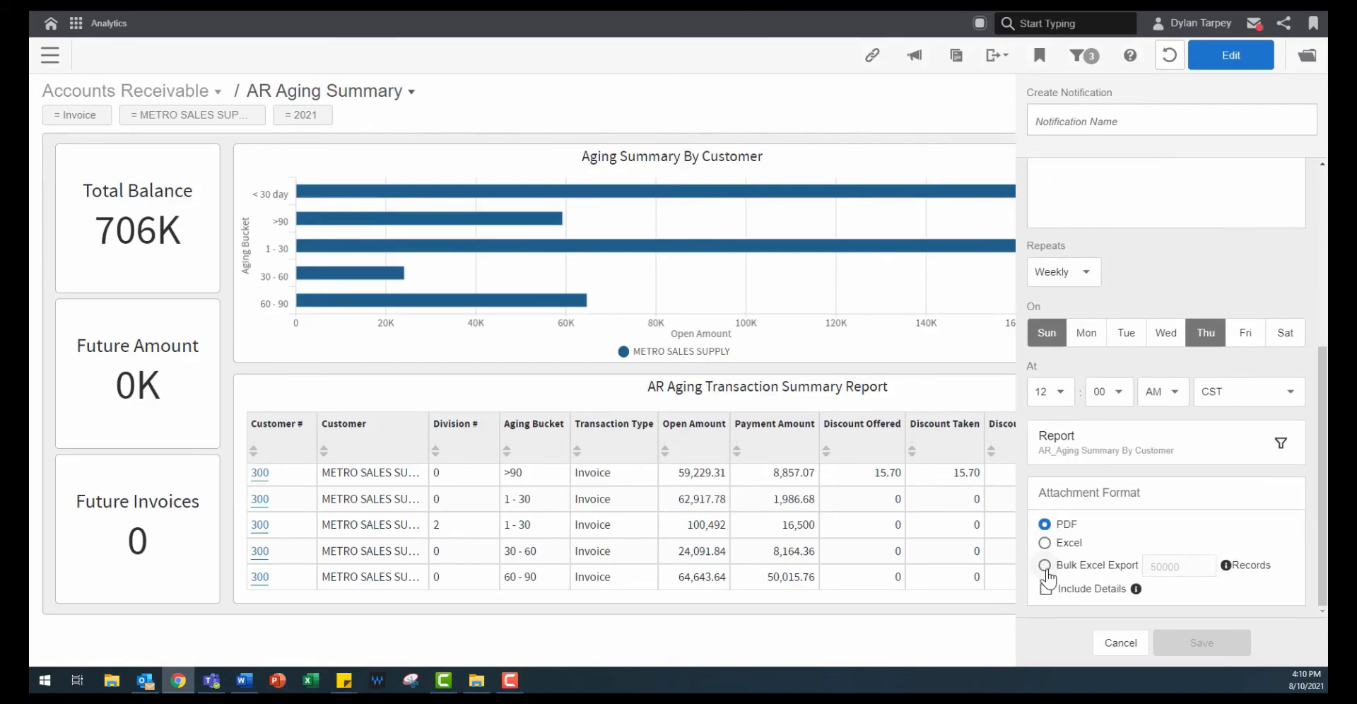
click(1126, 647)
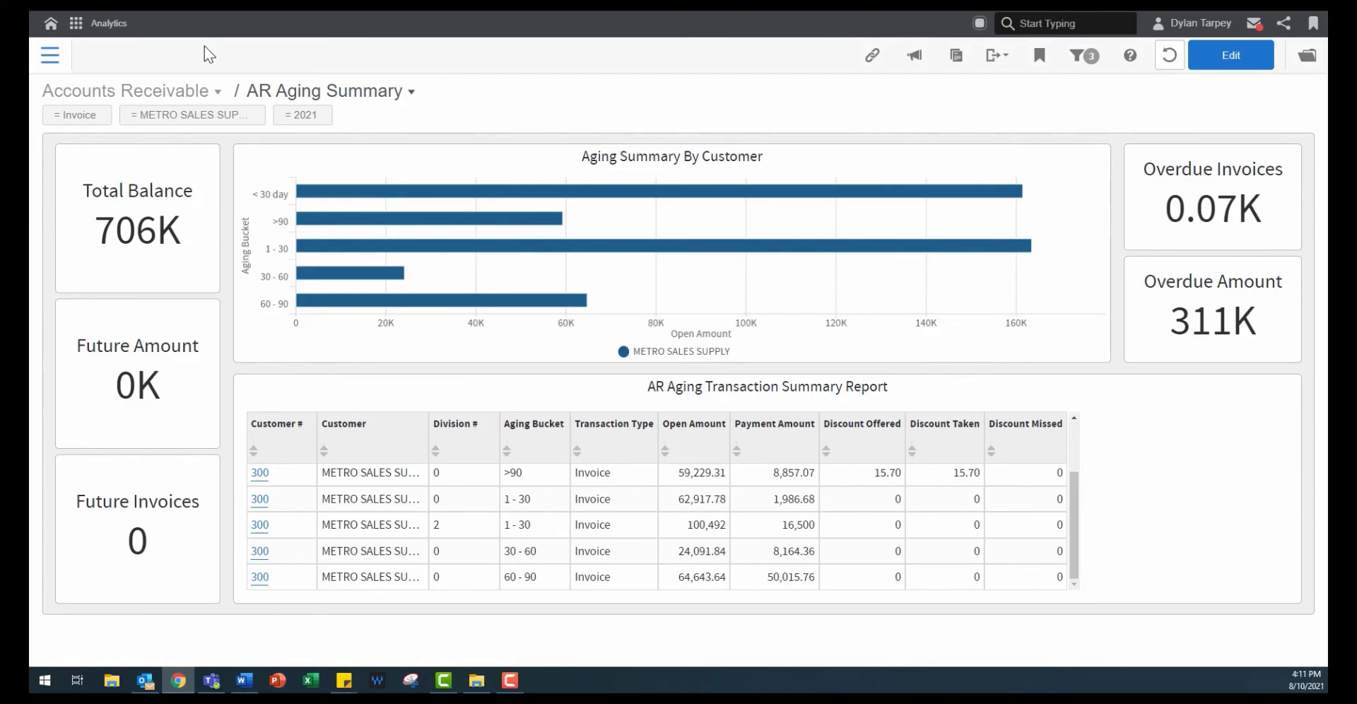
Go from the Accounts Receivable dashboards to the Home dashboards.
click(139, 93)
click(121, 135)
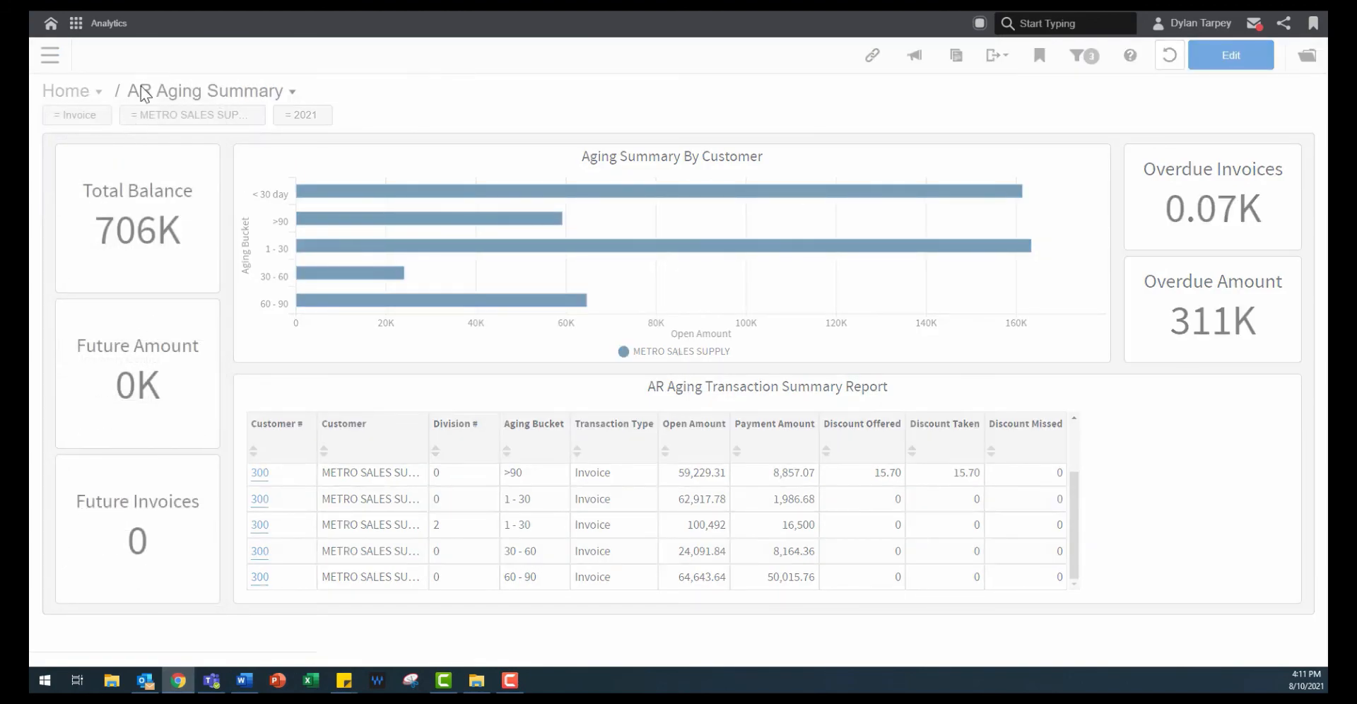